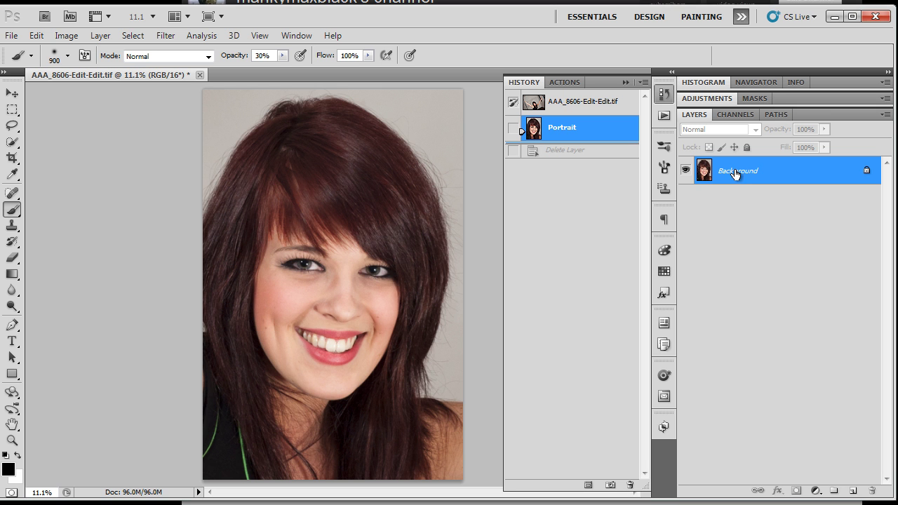
- Duplicate the Background layer, name the copy Hair, and set its blend mode to Screen
left_click_drag(748, 175, 854, 490)
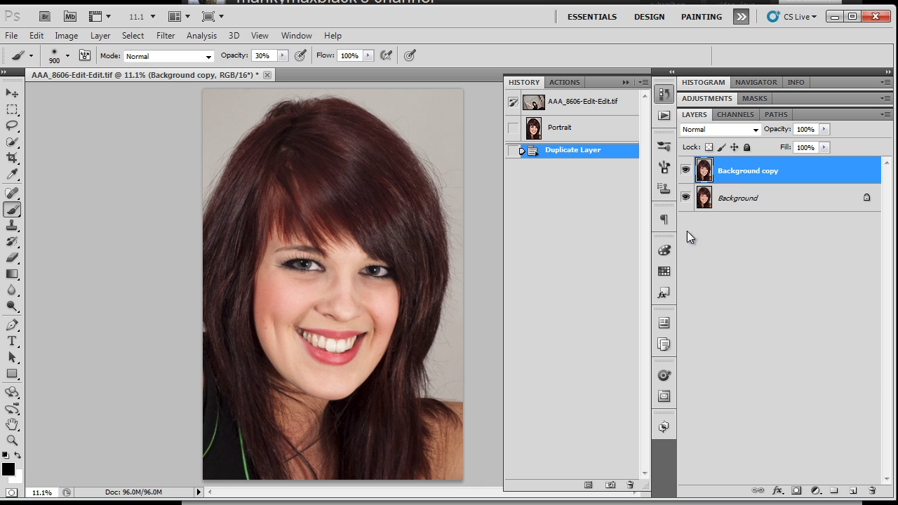
double_click(731, 172)
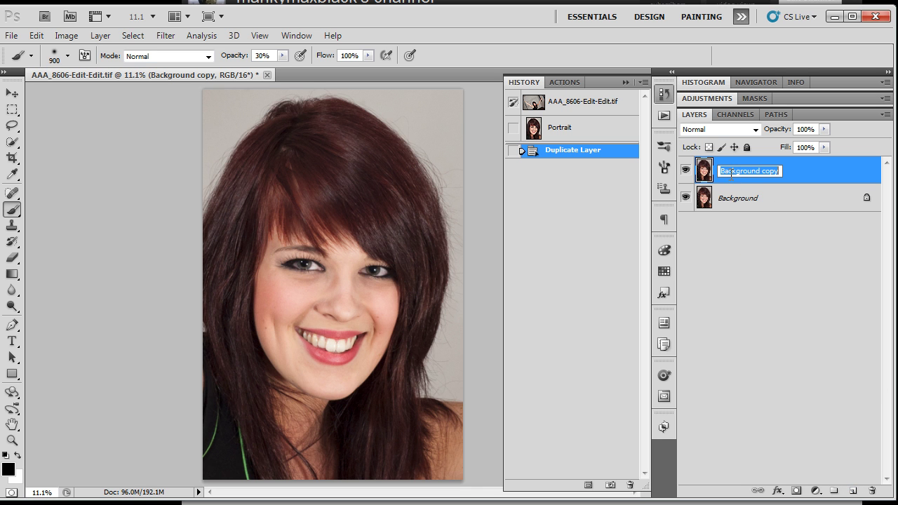
type("Hair")
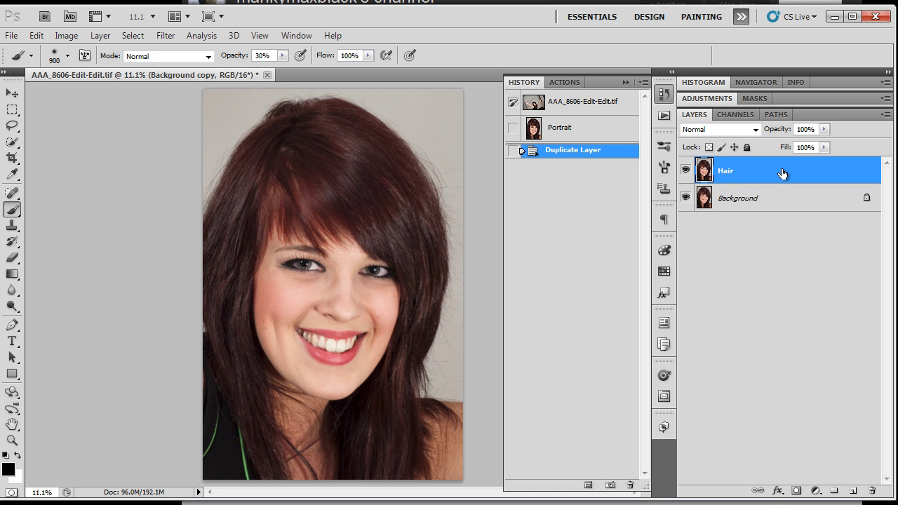
key("Return")
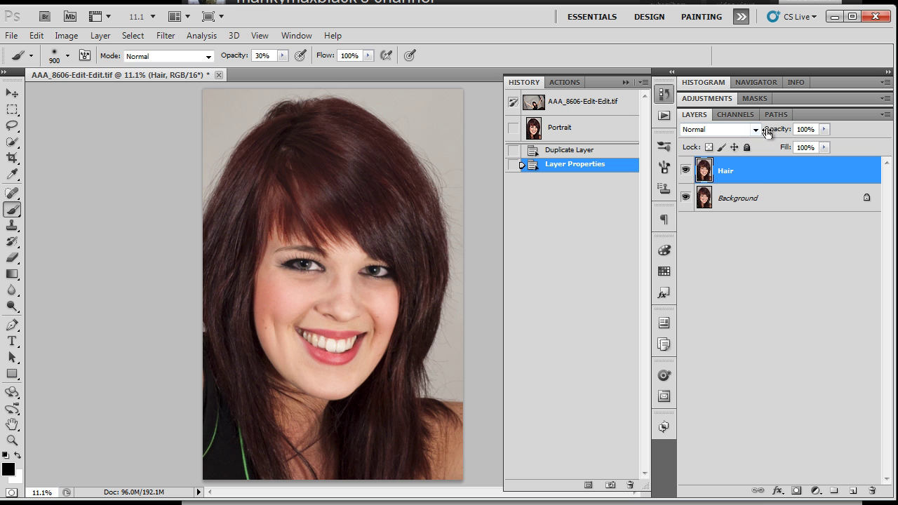
left_click(755, 129)
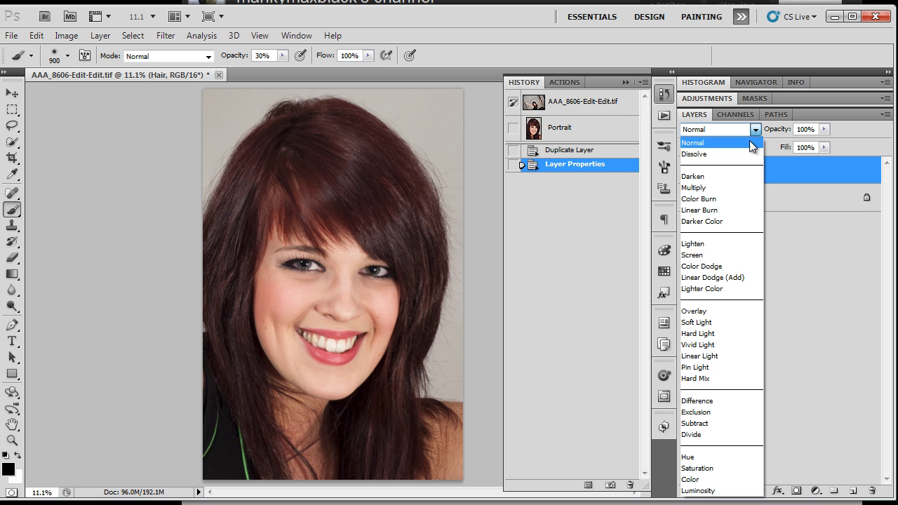
left_click(707, 256)
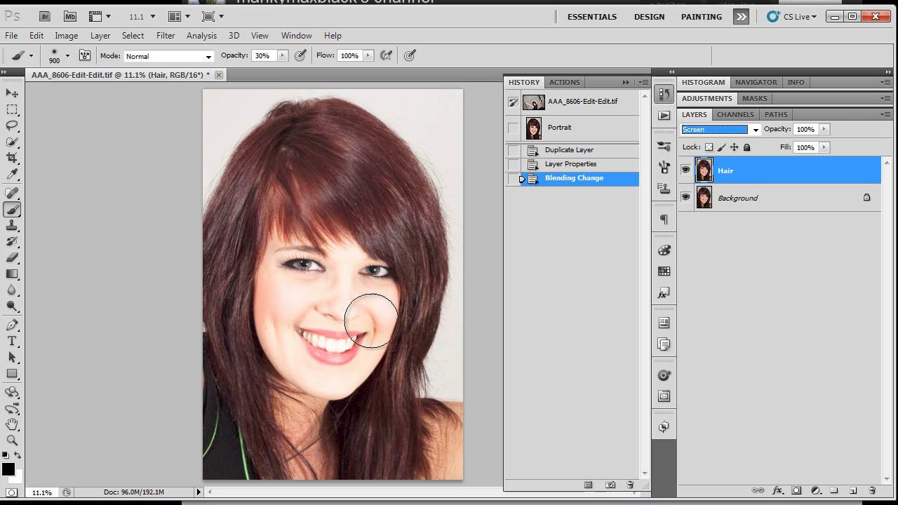
- Add a black layer mask to the Hair layer and select the Brush Tool
left_click(795, 495, "alt")
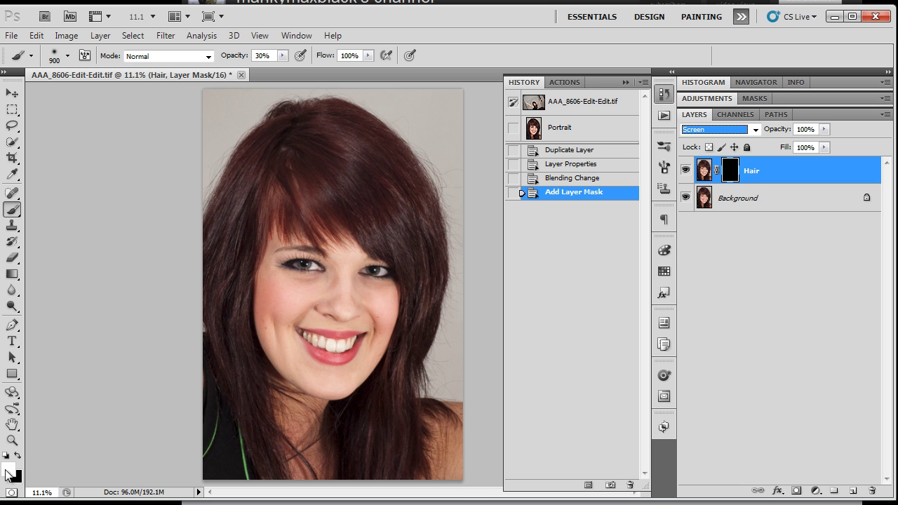
left_click(14, 211)
left_click(81, 210)
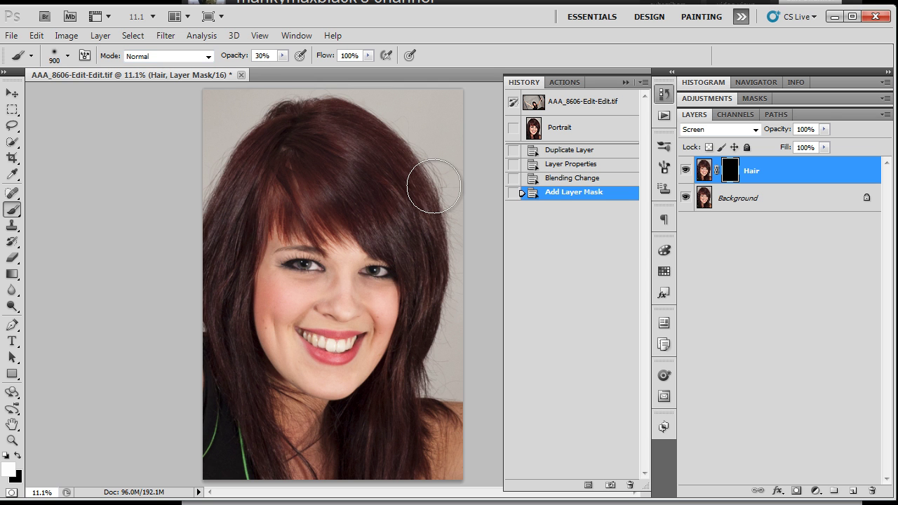
- Zoom in and paint white on the mask over the top, left and right hair
key("ctrl+plus")
key("ctrl+plus")
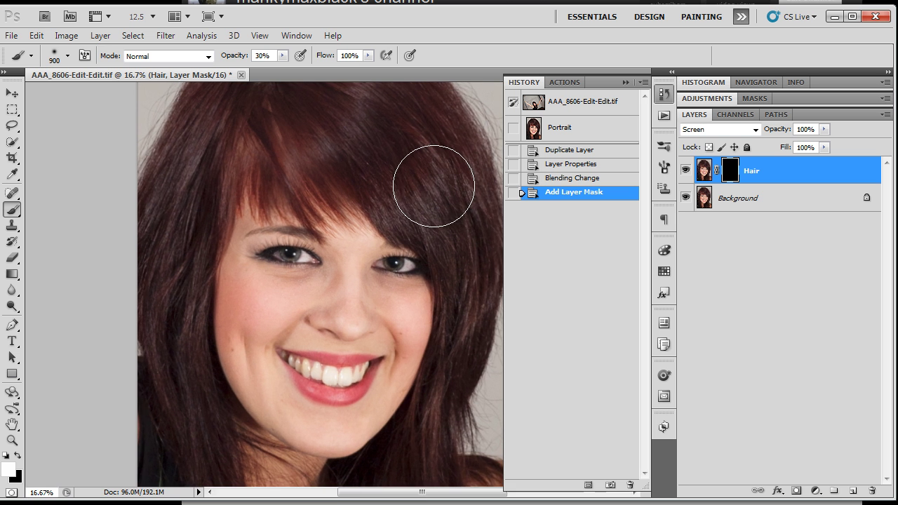
left_click_drag(440, 176, 426, 285)
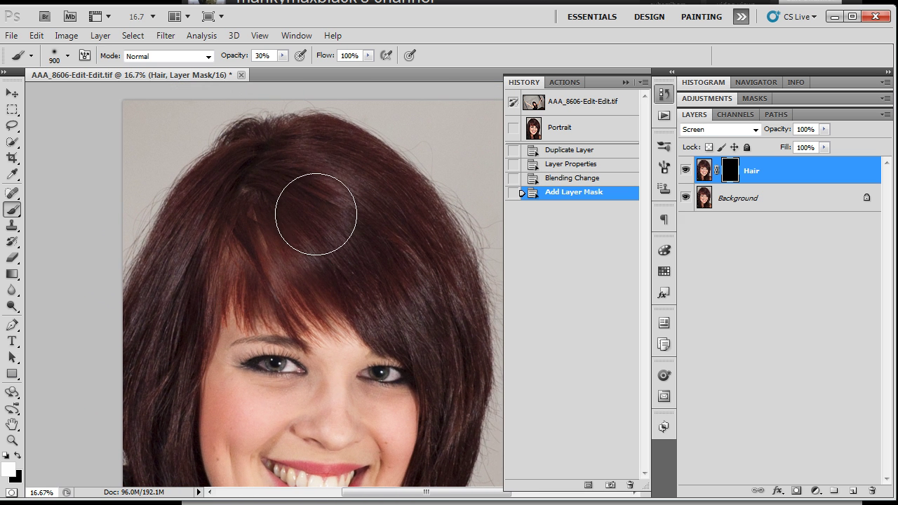
mouse_move(349, 227)
left_mouse_down()
mouse_move(359, 206)
mouse_move(349, 187)
mouse_move(346, 209)
mouse_move(311, 261)
mouse_move(369, 243)
left_mouse_up()
mouse_move(425, 319)
left_mouse_down()
mouse_move(415, 275)
mouse_move(344, 188)
left_mouse_up()
mouse_move(211, 216)
left_mouse_down()
mouse_move(186, 282)
mouse_move(208, 257)
mouse_move(186, 280)
mouse_move(156, 347)
mouse_move(145, 397)
mouse_move(200, 313)
left_mouse_up()
left_click_drag(252, 207, 311, 161)
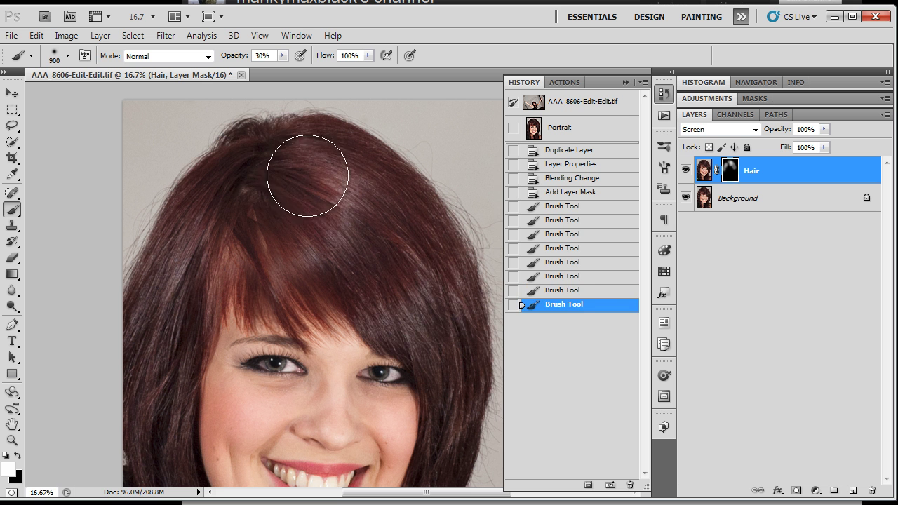
mouse_move(425, 338)
left_mouse_down()
mouse_move(440, 318)
mouse_move(443, 365)
mouse_move(435, 327)
left_mouse_up()
left_click_drag(435, 326, 345, 86)
- Paint the lower and upper-right hair into the mask, then fit the photo to the window
left_click_drag(391, 257, 390, 298)
mouse_move(344, 367)
left_mouse_down()
mouse_move(321, 391)
mouse_move(341, 344)
left_mouse_up()
left_click_drag(310, 437, 316, 407)
mouse_move(316, 414)
left_mouse_down()
mouse_move(321, 371)
mouse_move(468, 364)
left_mouse_up()
mouse_move(257, 351)
left_mouse_down()
mouse_move(237, 137)
mouse_move(219, 165)
mouse_move(267, 175)
left_mouse_up()
mouse_move(482, 281)
left_mouse_down()
mouse_move(487, 397)
mouse_move(388, 411)
left_mouse_up()
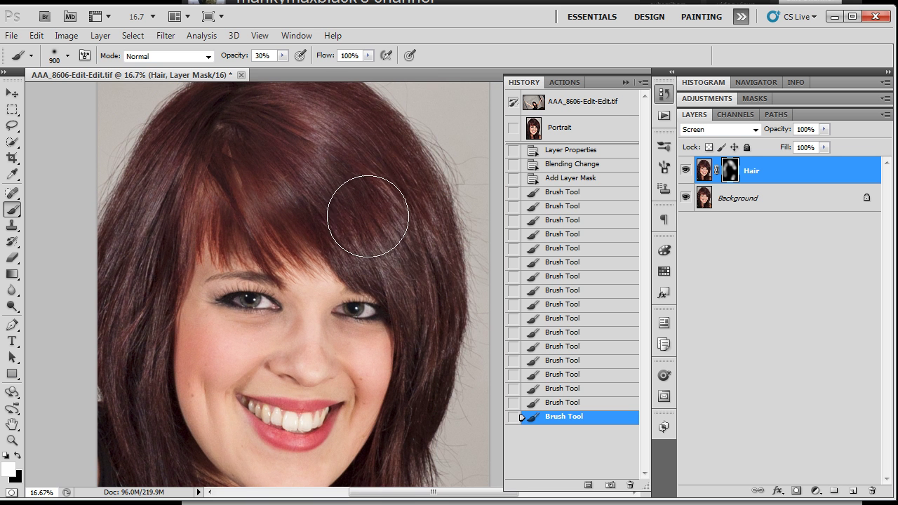
mouse_move(386, 231)
left_mouse_down()
mouse_move(398, 249)
mouse_move(411, 217)
left_mouse_up()
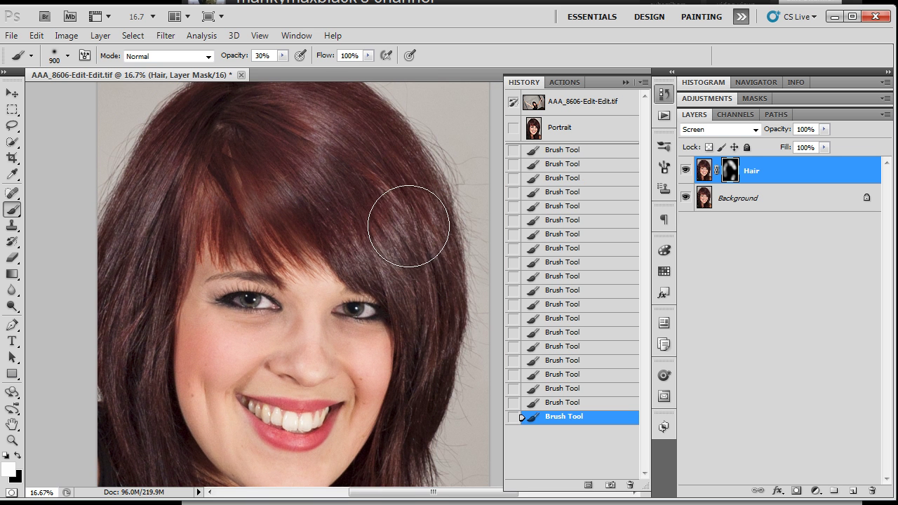
key("ctrl+0")
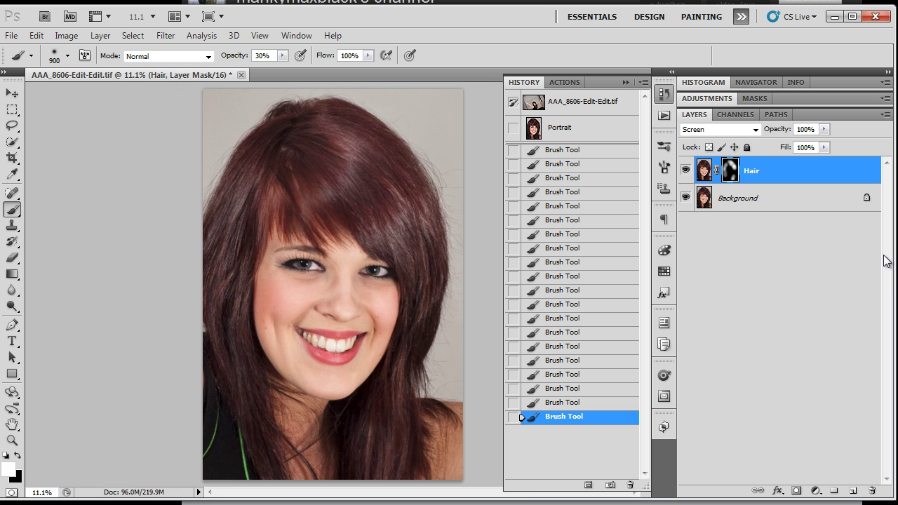
- Compare the Hair layer on and off, set its opacity to 52%, and adjust mask density
left_click(685, 170)
left_click(686, 170)
left_click_drag(826, 129, 790, 151)
left_click(755, 98)
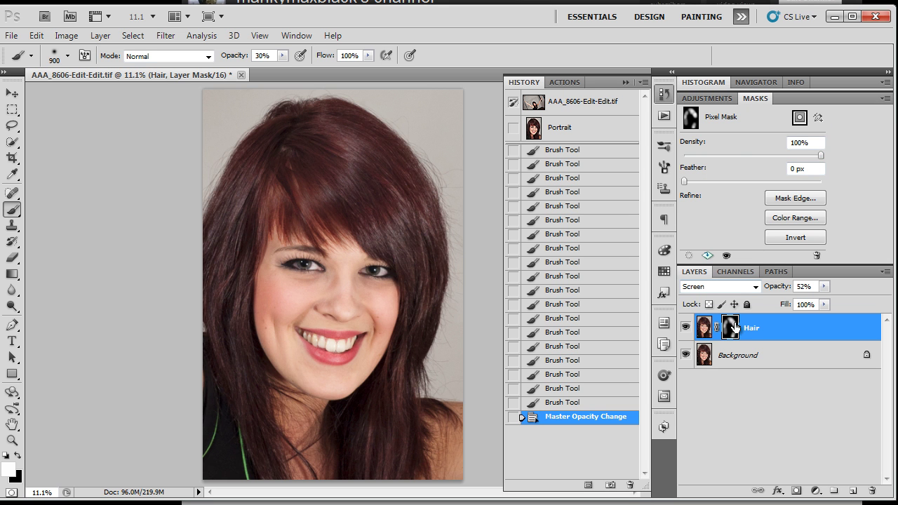
mouse_move(820, 156)
left_mouse_down()
mouse_move(733, 152)
mouse_move(831, 156)
left_mouse_up()
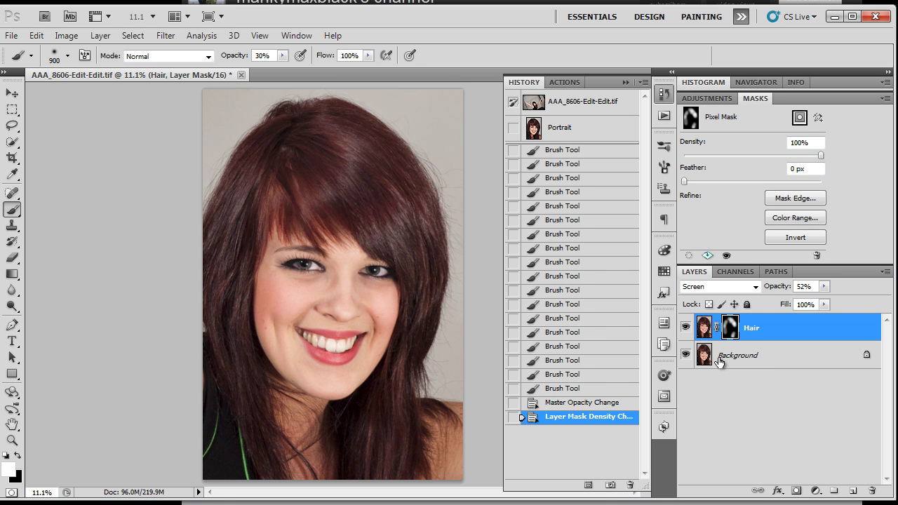
double_click(811, 96)
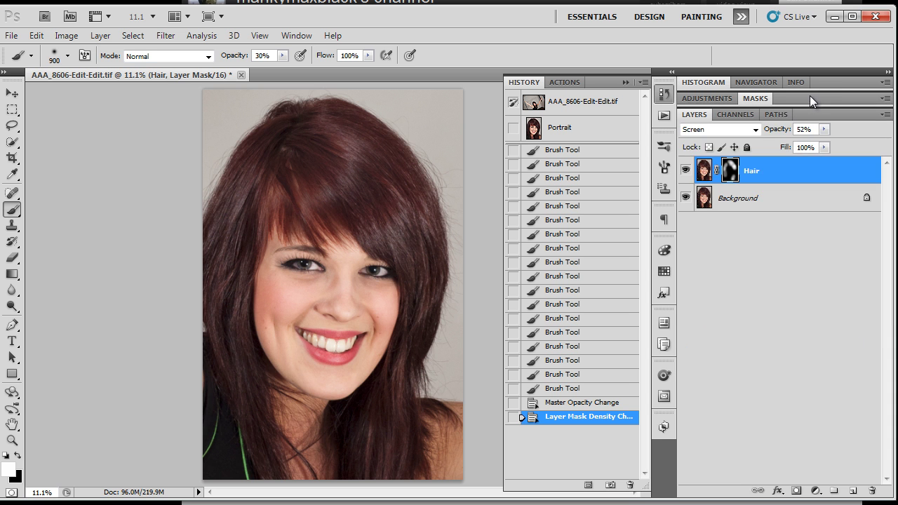
- Add a Brightness/Contrast adjustment layer, hide it, and reselect the Hair layer
left_click(691, 98)
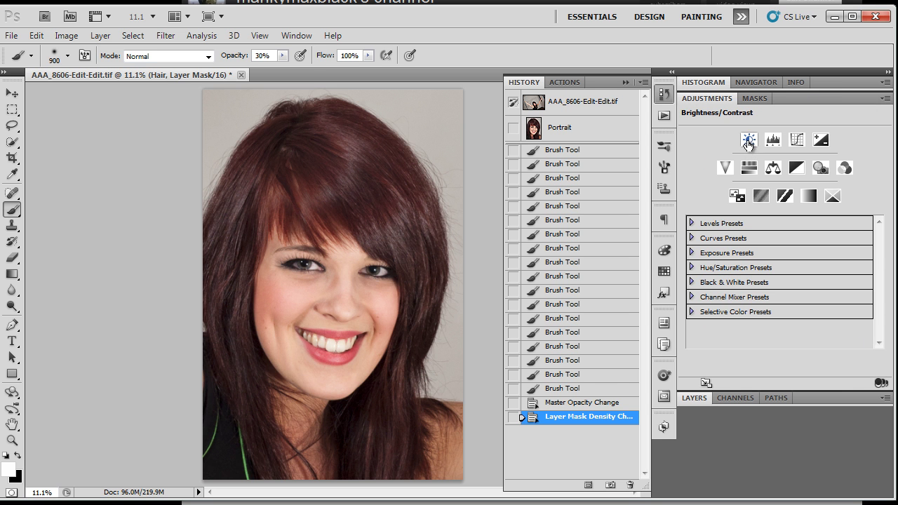
left_click(749, 140)
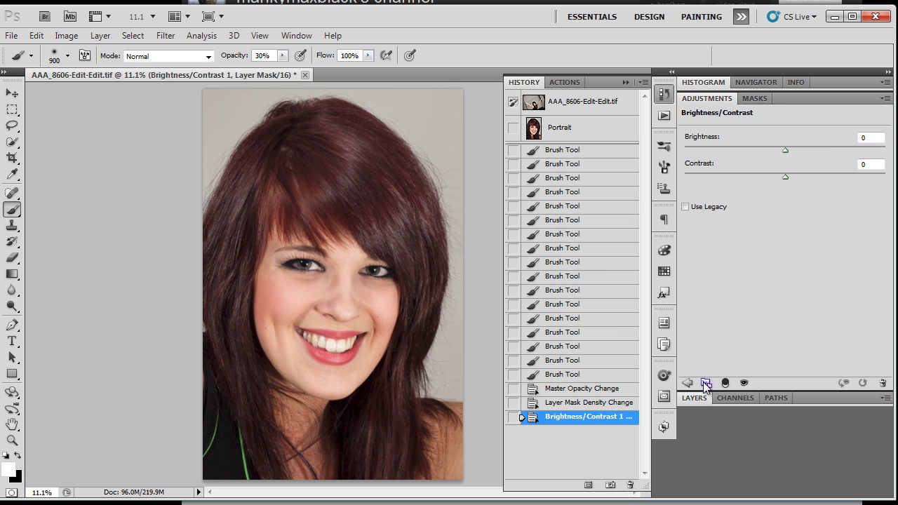
left_click(694, 398)
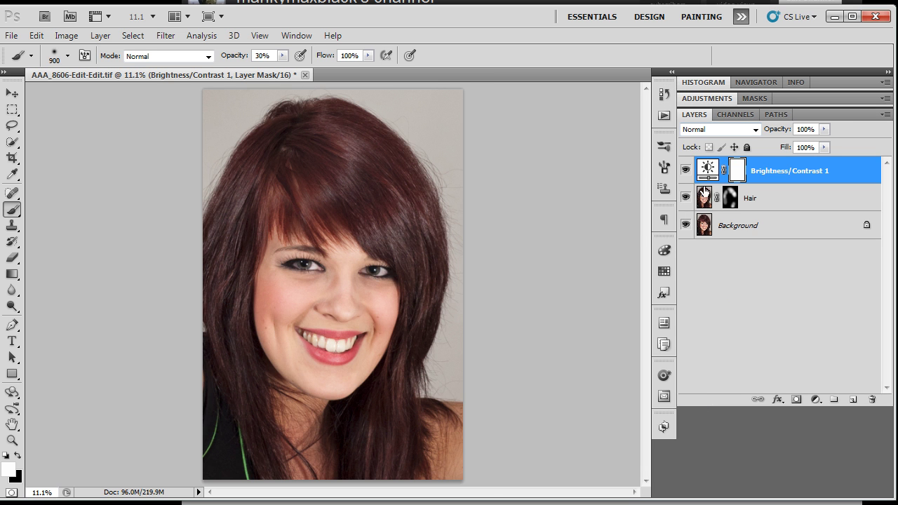
left_click(685, 202)
left_click(685, 170)
left_click(772, 203)
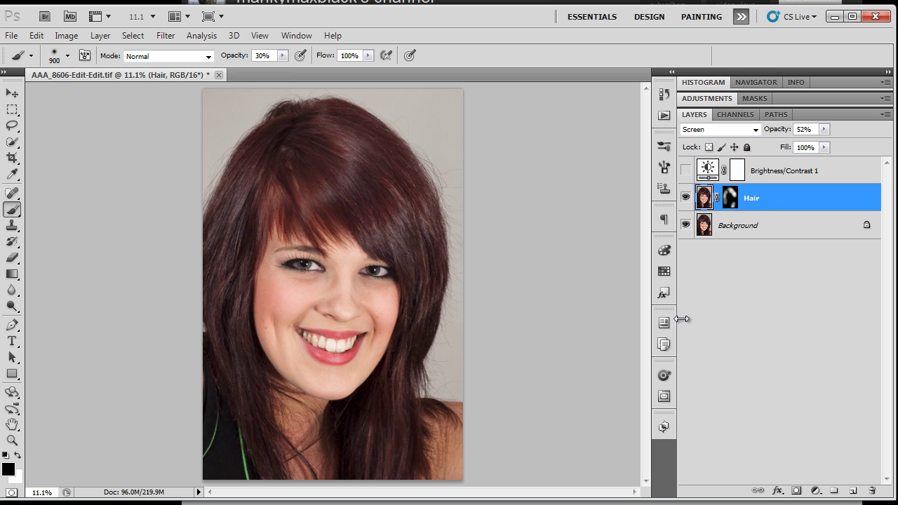
- Save a History snapshot named Screen, then select and show the Brightness/Contrast 1 layer
left_click(664, 94)
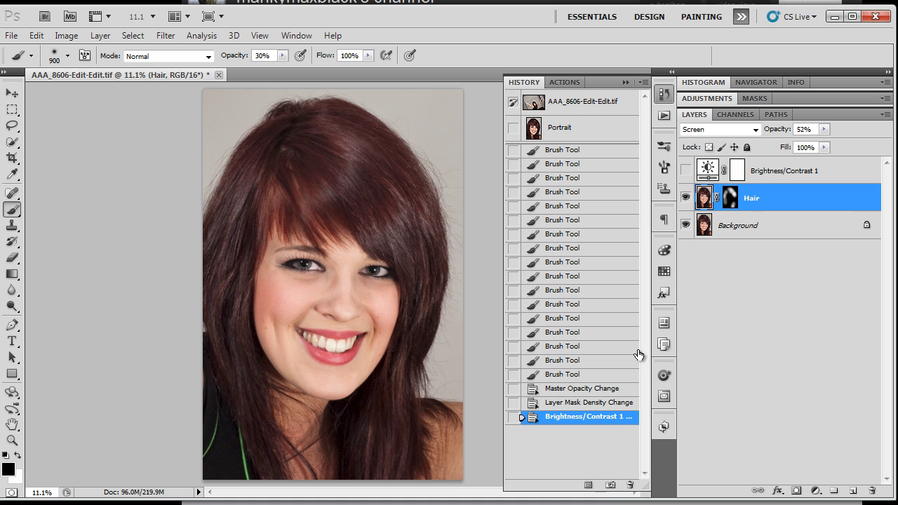
left_click(610, 486)
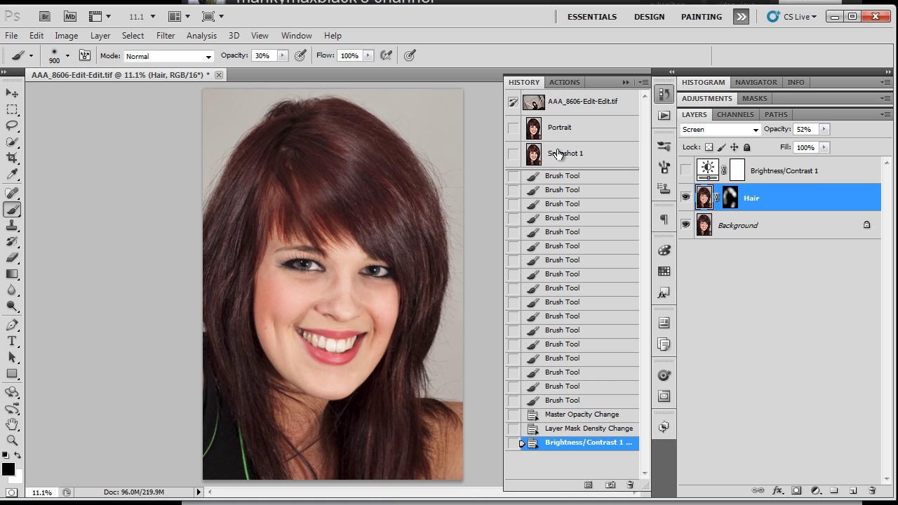
double_click(558, 154)
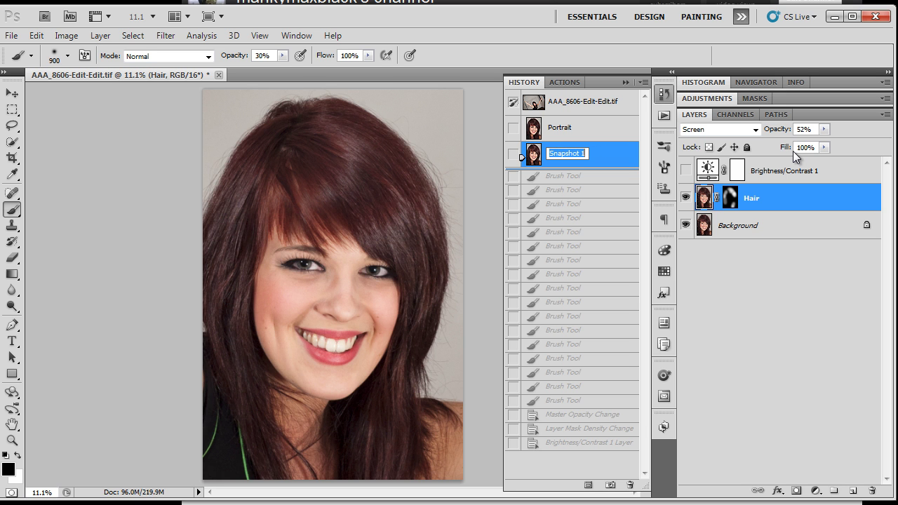
type("Screen")
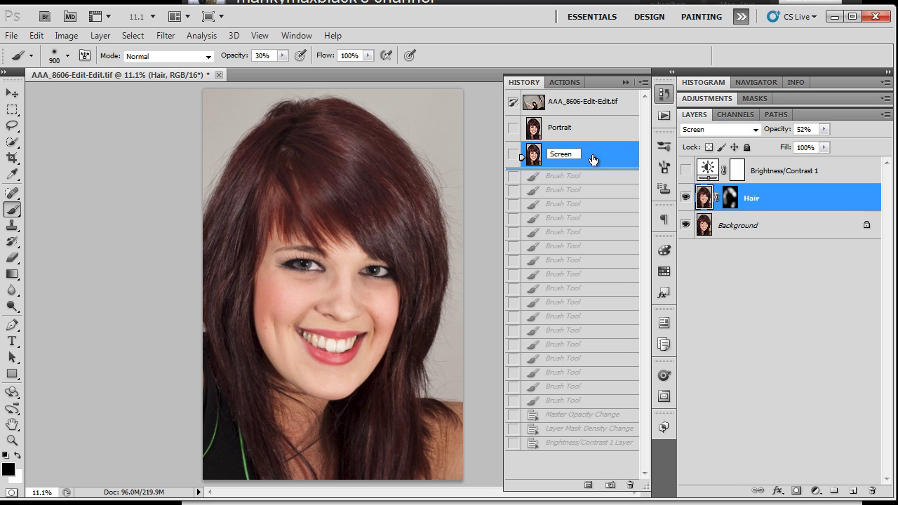
left_click(595, 158)
left_click(820, 173)
left_click(627, 82)
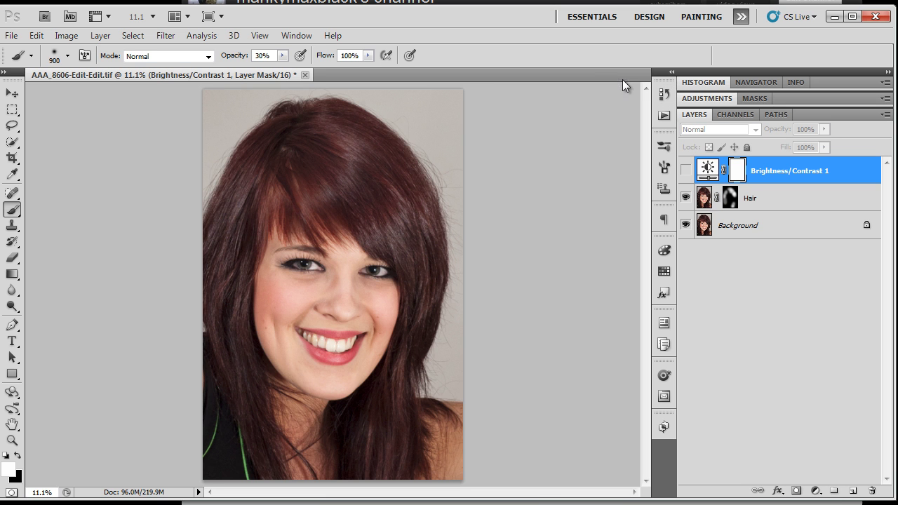
left_click(685, 170)
- With Hair hidden, push the Brightness/Contrast 1 sliders to Brightness 135 and Contrast 47
left_click(685, 199)
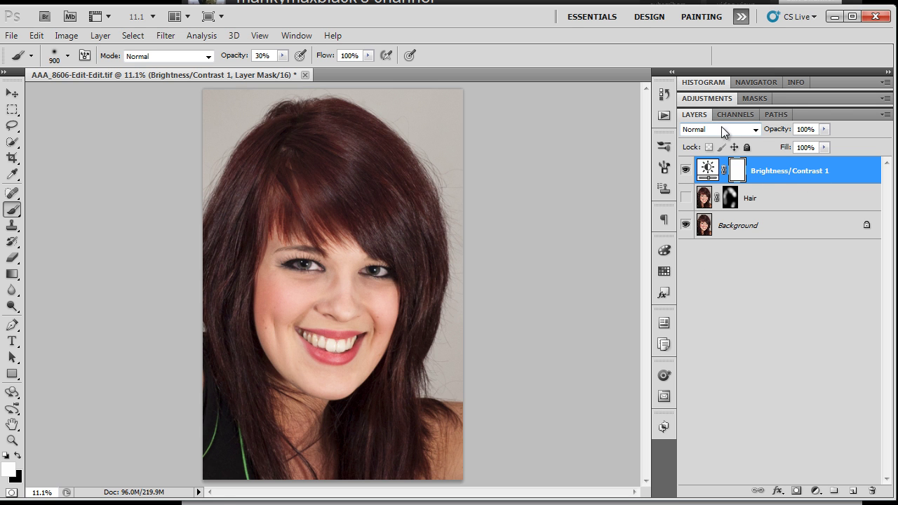
left_click(791, 98)
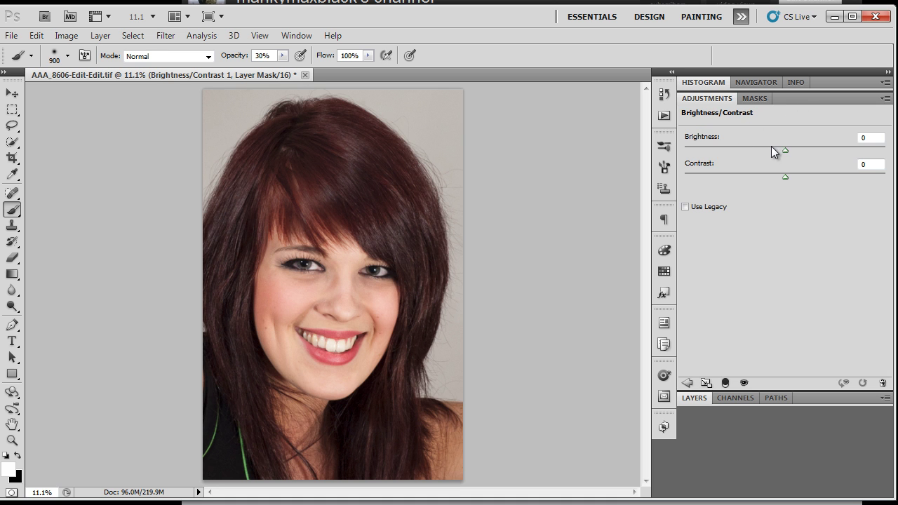
left_click_drag(785, 149, 849, 150)
left_click_drag(784, 176, 849, 182)
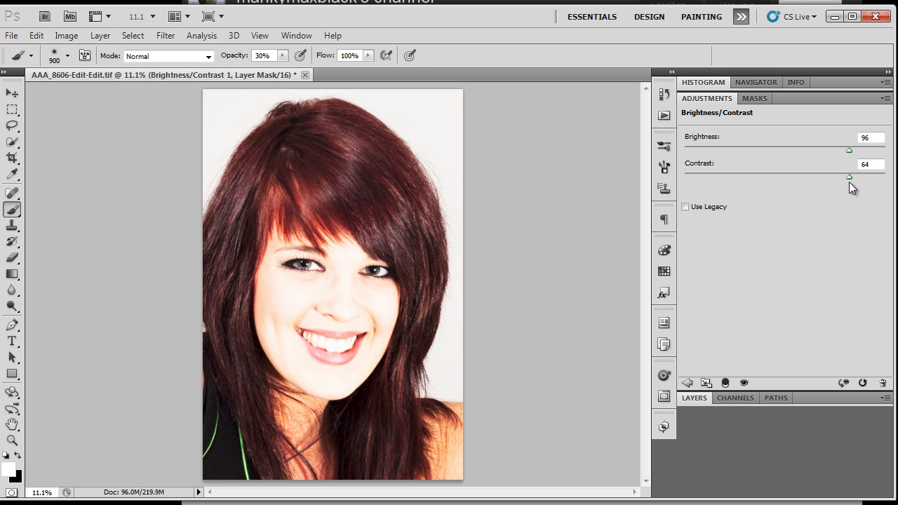
left_click_drag(849, 151, 877, 159)
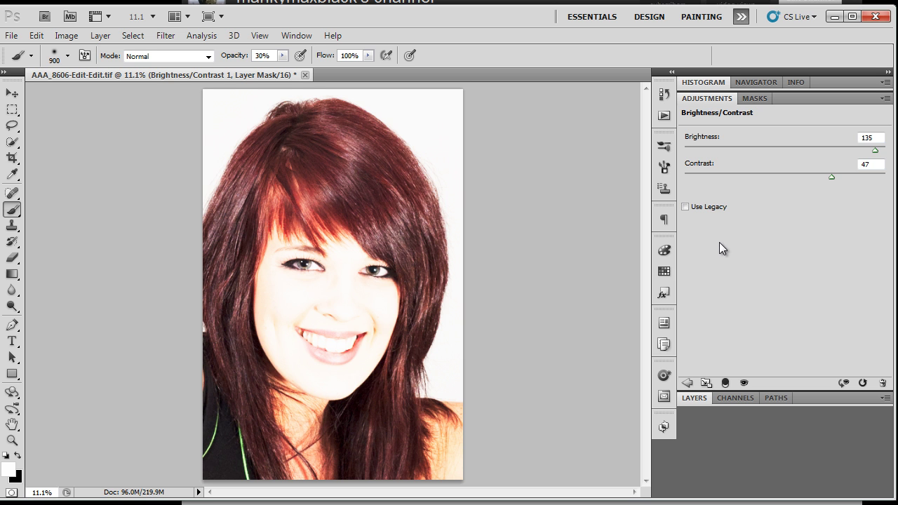
left_click(690, 403)
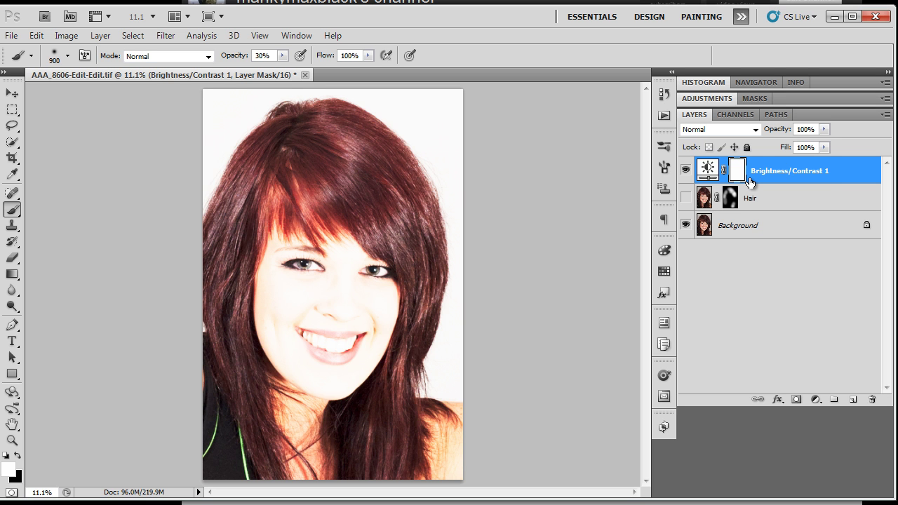
- Invert the adjustment mask to black and paint the brightening back onto the hair crown
key("ctrl+i")
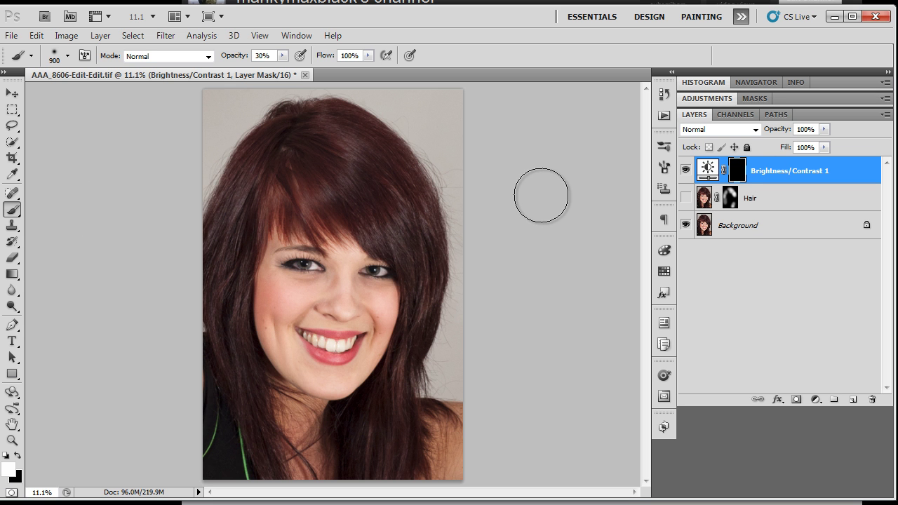
key("ctrl+plus")
key("ctrl+plus")
key("ctrl+plus")
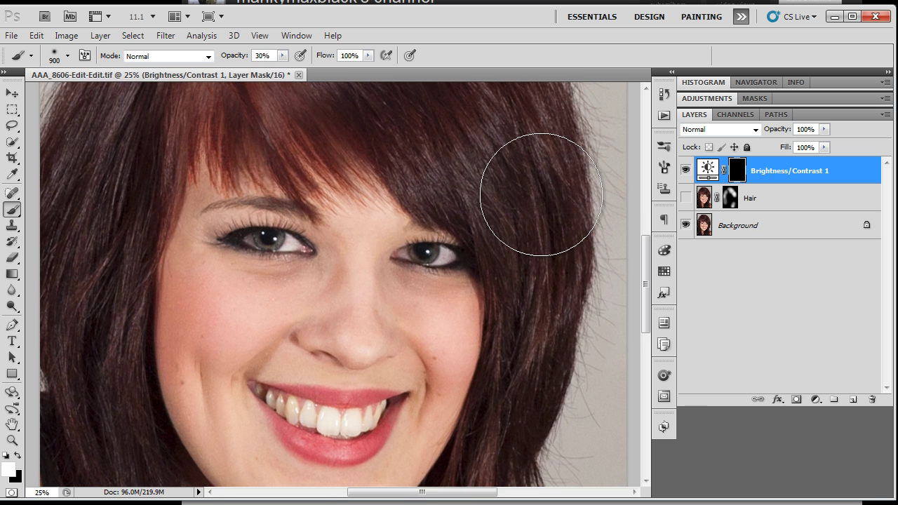
left_click_drag(458, 206, 489, 433)
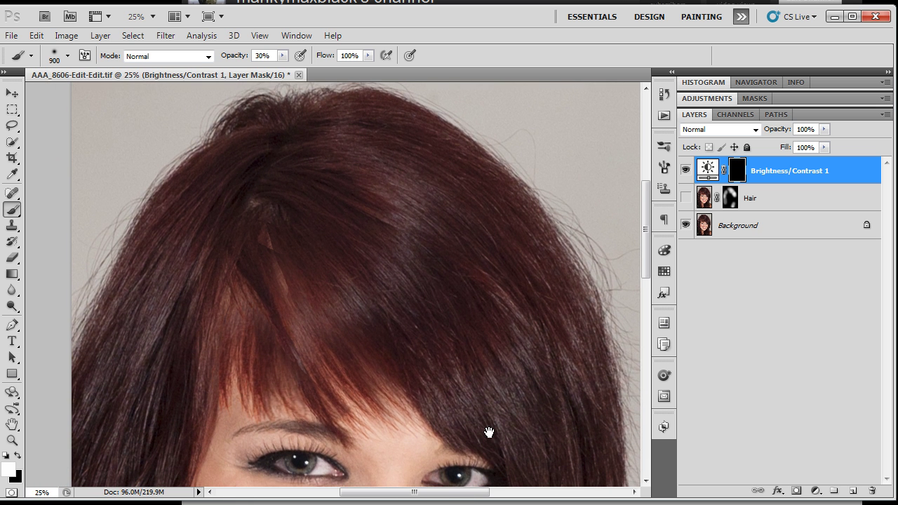
mouse_move(379, 261)
left_mouse_down()
mouse_move(398, 286)
mouse_move(400, 250)
mouse_move(358, 211)
mouse_move(388, 201)
mouse_move(325, 181)
mouse_move(238, 209)
mouse_move(141, 371)
left_mouse_up()
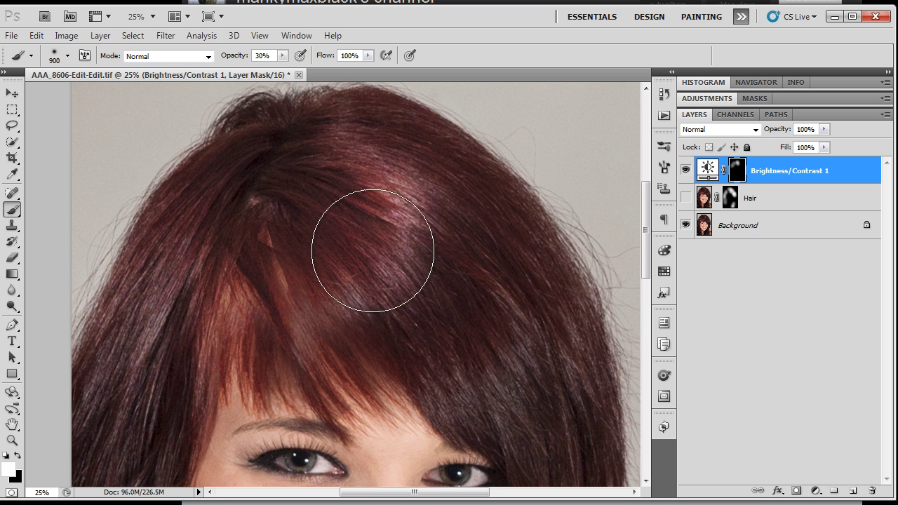
left_click_drag(445, 280, 341, 72)
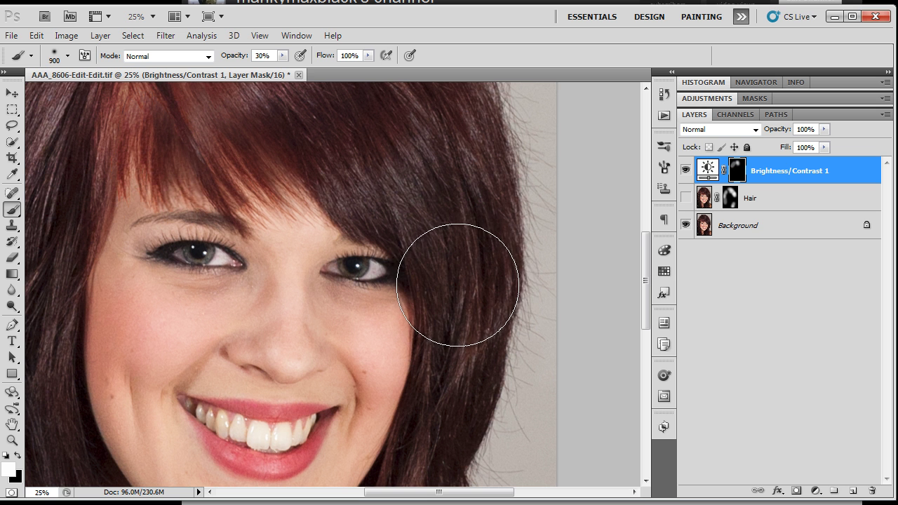
- With a 400 px brush, paint highlights on the side strands down to the shoulders, then fit
key("bracketleft")
key("bracketleft")
key("bracketleft")
key("bracketleft")
key("bracketleft")
mouse_move(465, 281)
left_mouse_down()
mouse_move(461, 360)
mouse_move(480, 316)
mouse_move(410, 461)
mouse_move(455, 336)
mouse_move(432, 211)
mouse_move(389, 153)
mouse_move(378, 159)
mouse_move(407, 220)
mouse_move(363, 182)
mouse_move(438, 228)
mouse_move(410, 218)
mouse_move(631, 212)
left_mouse_up()
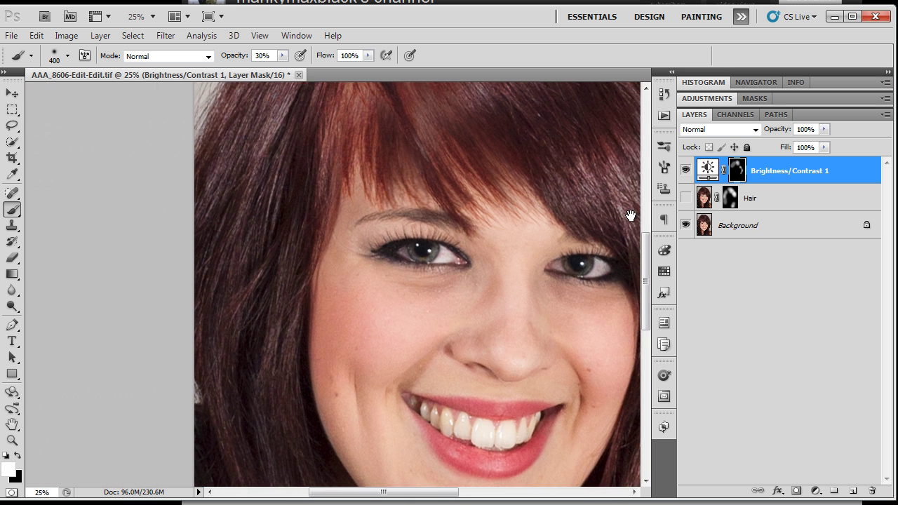
mouse_move(335, 215)
left_mouse_down()
mouse_move(256, 196)
mouse_move(281, 134)
mouse_move(232, 299)
mouse_move(264, 311)
mouse_move(259, 381)
mouse_move(282, 333)
mouse_move(276, 425)
left_mouse_up()
left_click_drag(253, 292, 238, 115)
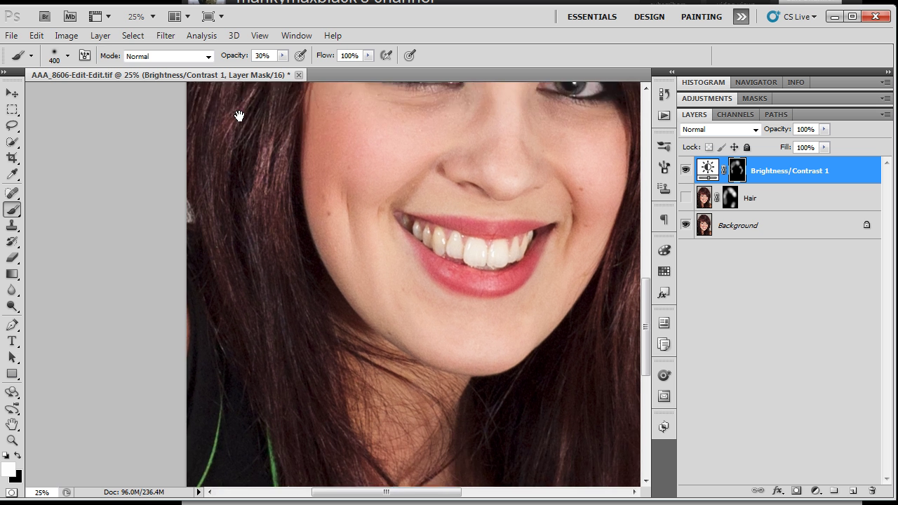
scroll(281, 261, "down", 2)
mouse_move(281, 260)
left_mouse_down()
mouse_move(305, 351)
mouse_move(349, 417)
mouse_move(183, 332)
left_mouse_up()
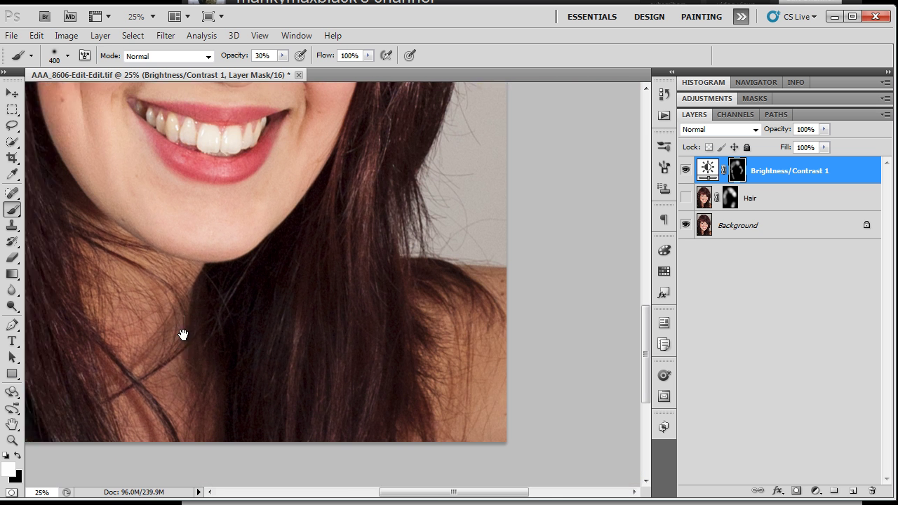
left_click_drag(355, 148, 346, 290)
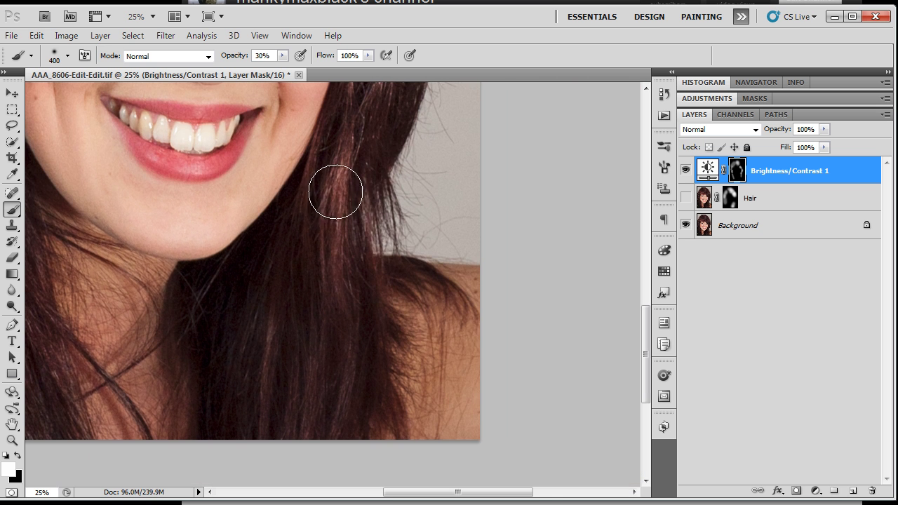
mouse_move(335, 190)
left_mouse_down()
mouse_move(286, 379)
mouse_move(275, 389)
mouse_move(268, 341)
mouse_move(288, 355)
mouse_move(334, 192)
mouse_move(421, 463)
left_mouse_up()
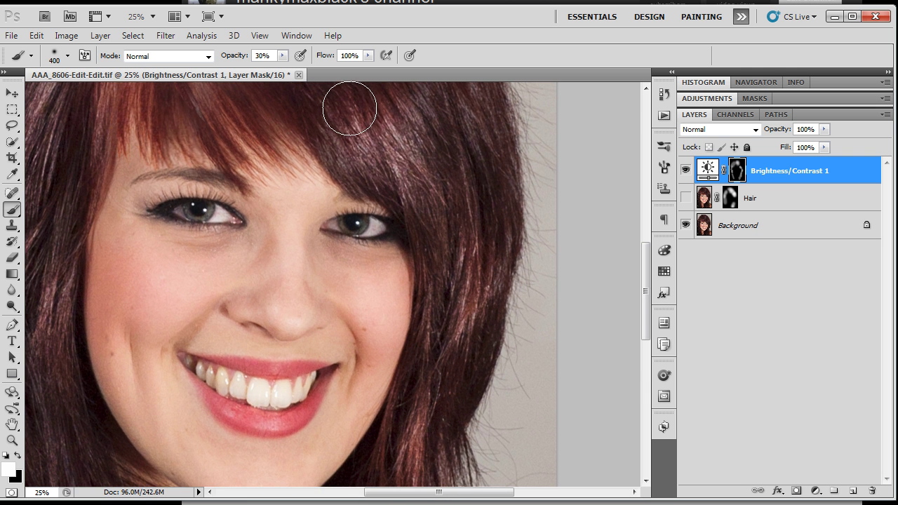
left_click_drag(349, 136, 481, 341)
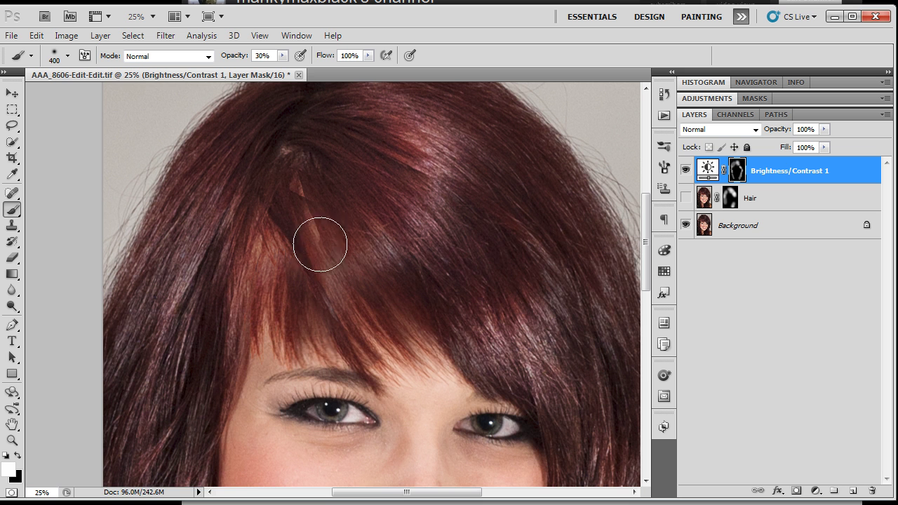
left_click_drag(327, 169, 329, 310)
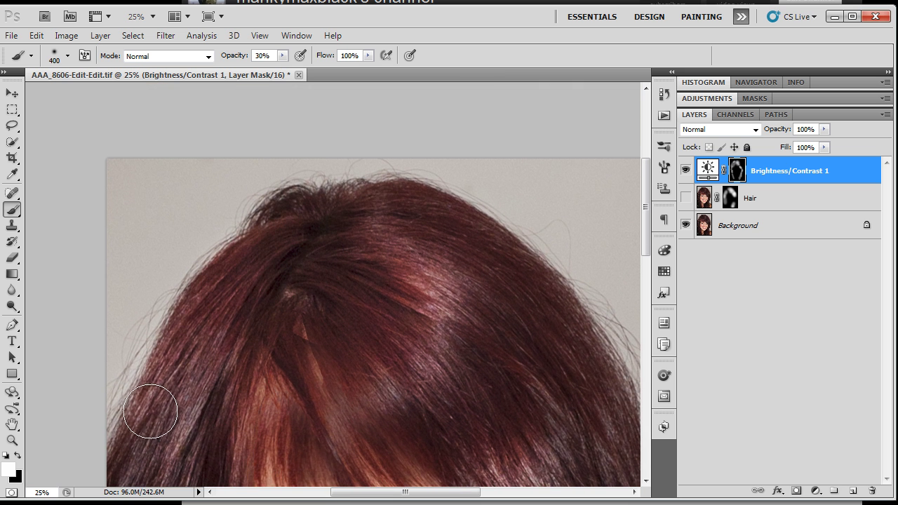
key("ctrl+0")
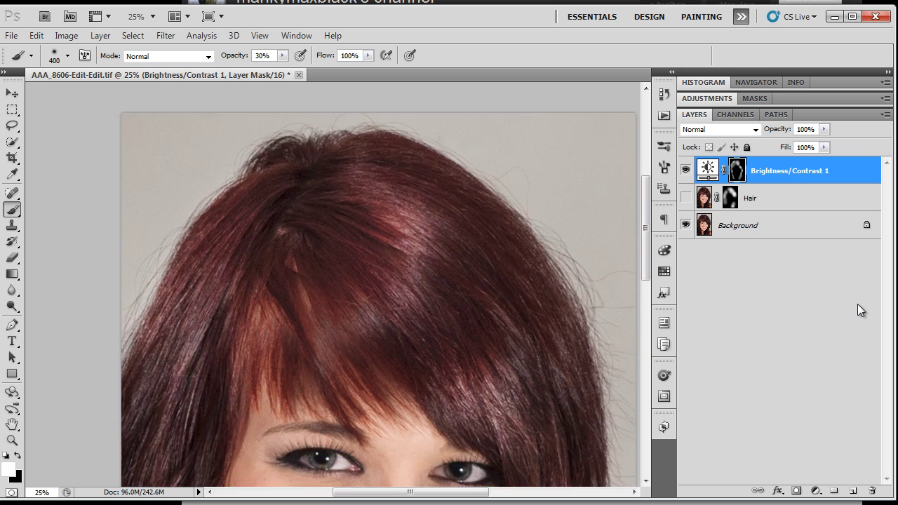
- Compare the Brightness/Contrast 1 layer on and off, then save a History snapshot named Normal
left_click(686, 170)
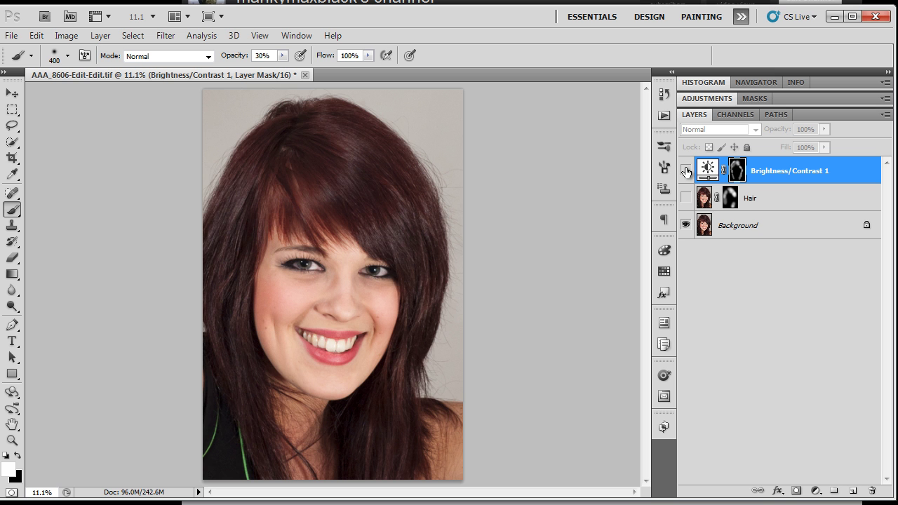
left_click(686, 171)
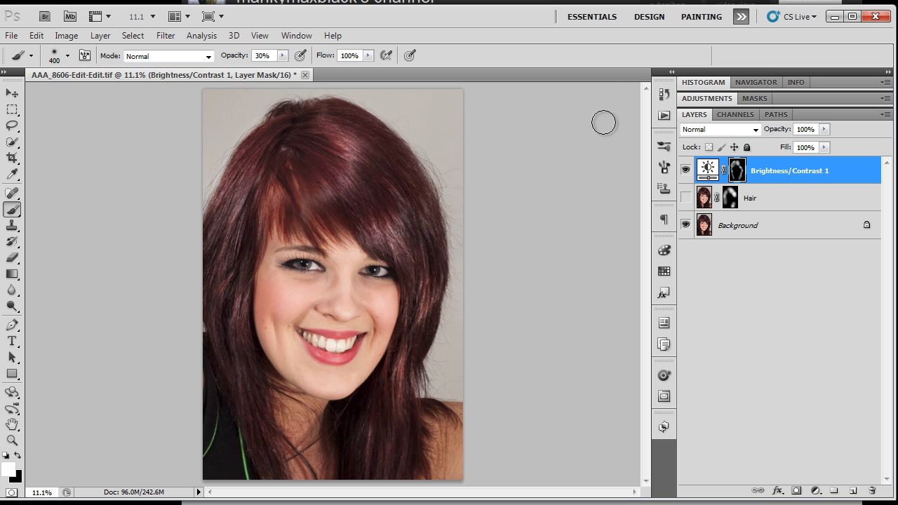
left_click(664, 97)
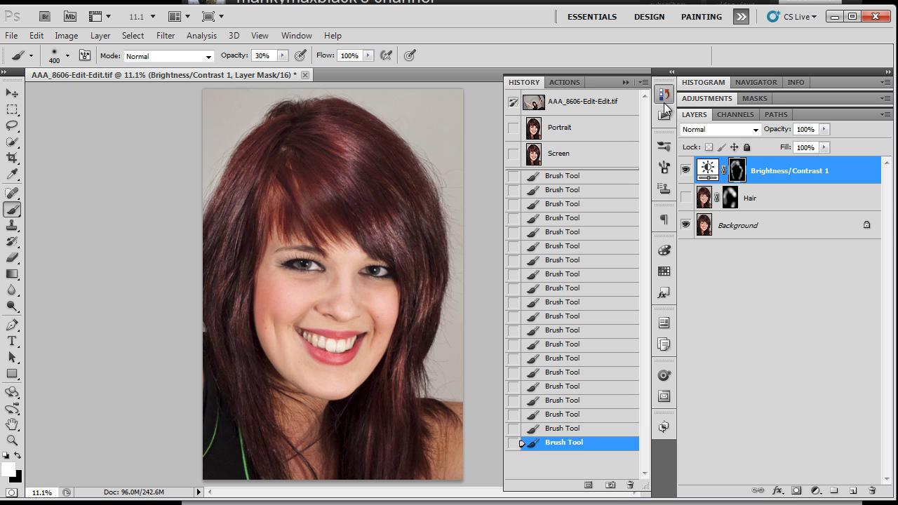
left_click(612, 485)
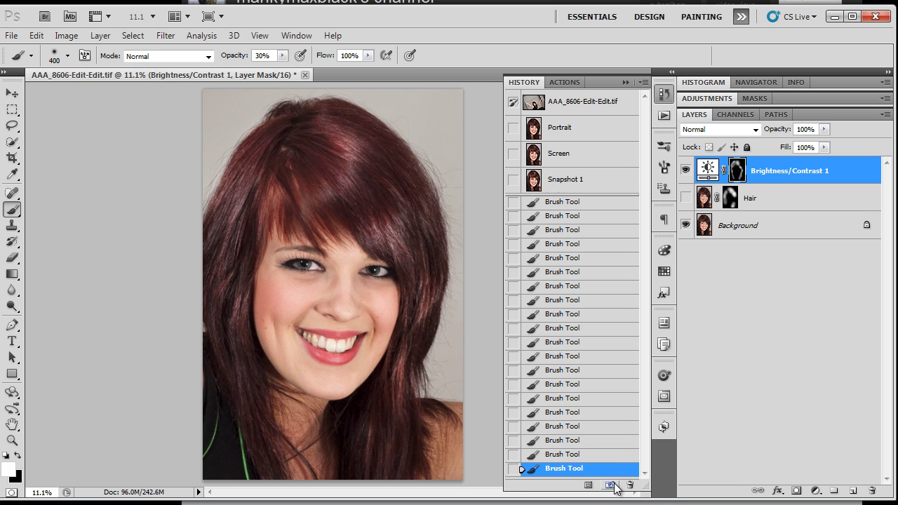
double_click(563, 181)
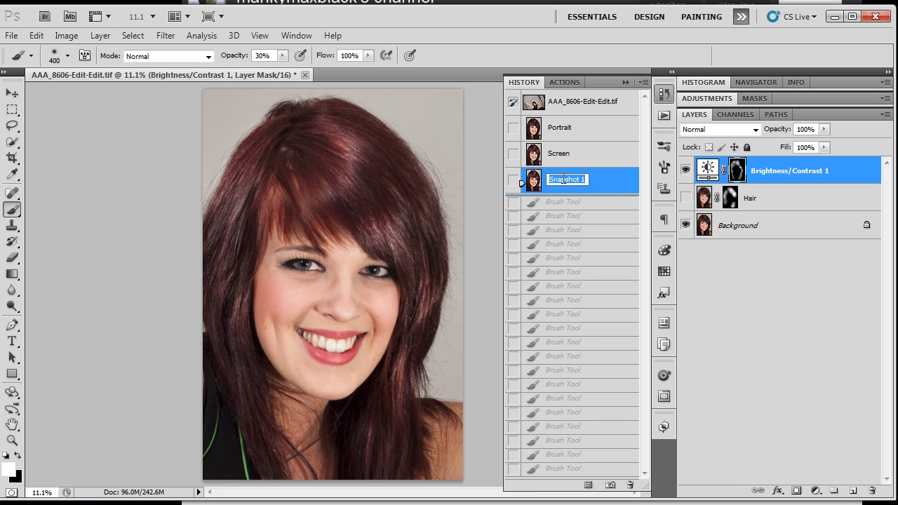
type("Normal")
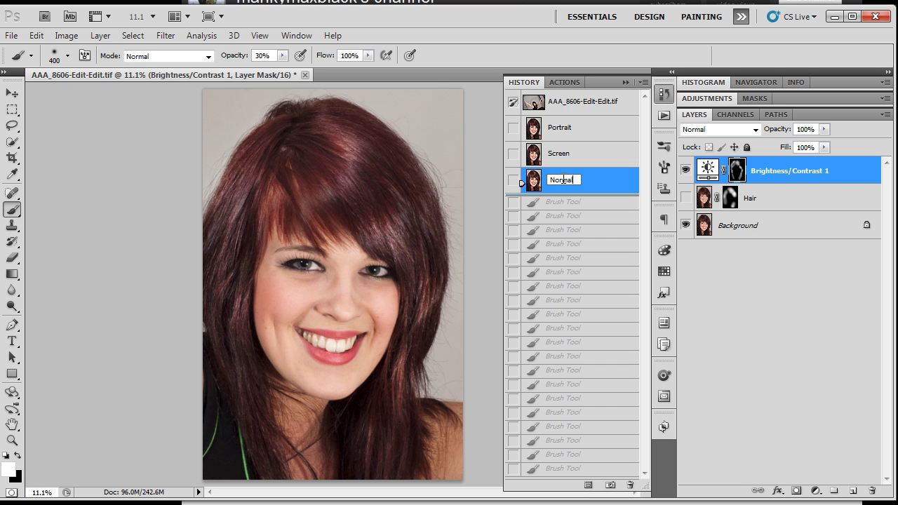
key("Return")
- Set Brightness/Contrast 1 to Luminosity, compare it with Normal close up, and keep Luminosity
left_click(626, 82)
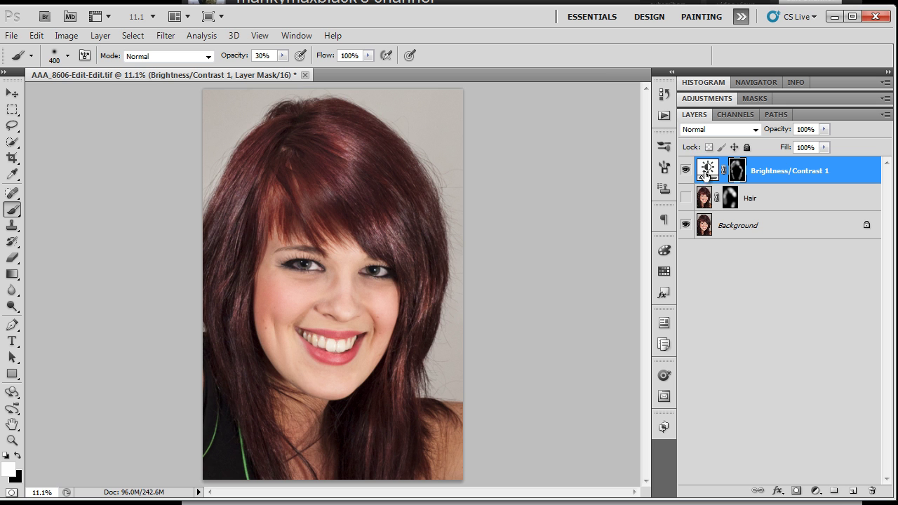
left_click(756, 129)
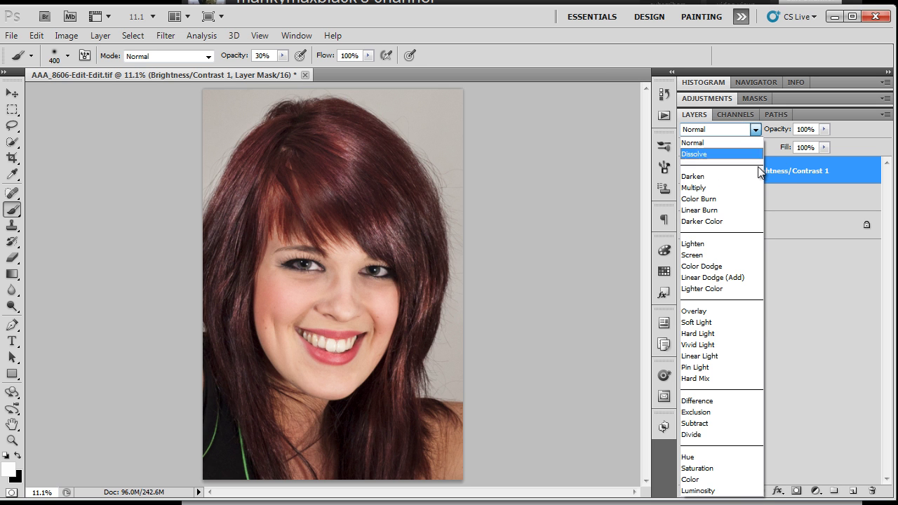
left_click(723, 491)
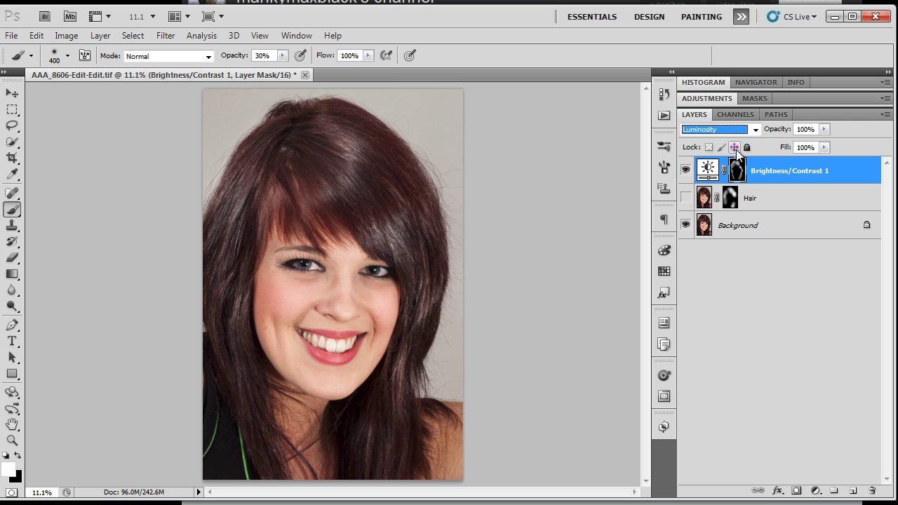
key("ctrl+plus")
key("ctrl+plus")
key("ctrl+plus")
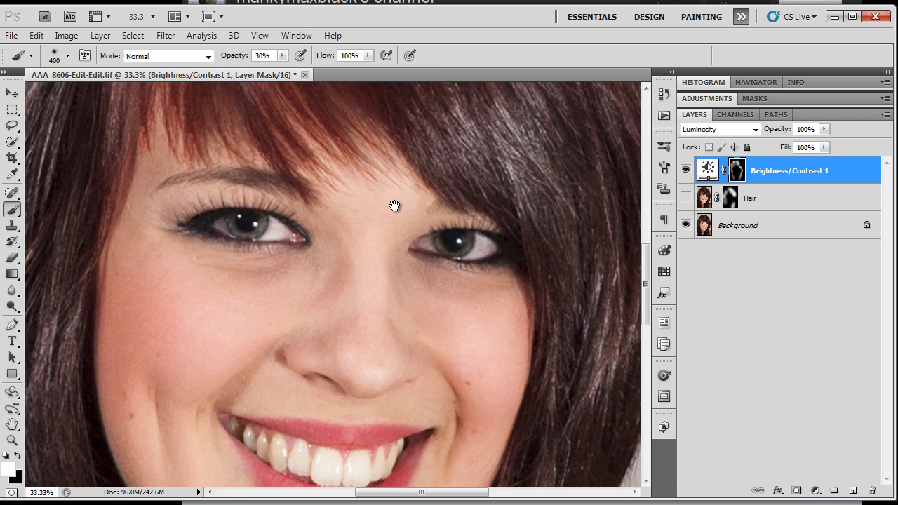
left_click_drag(394, 205, 466, 484)
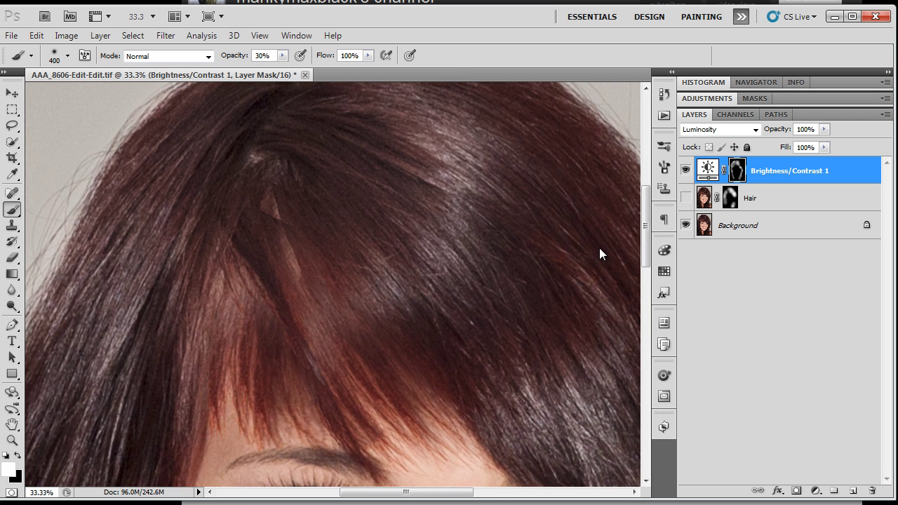
left_click(756, 129)
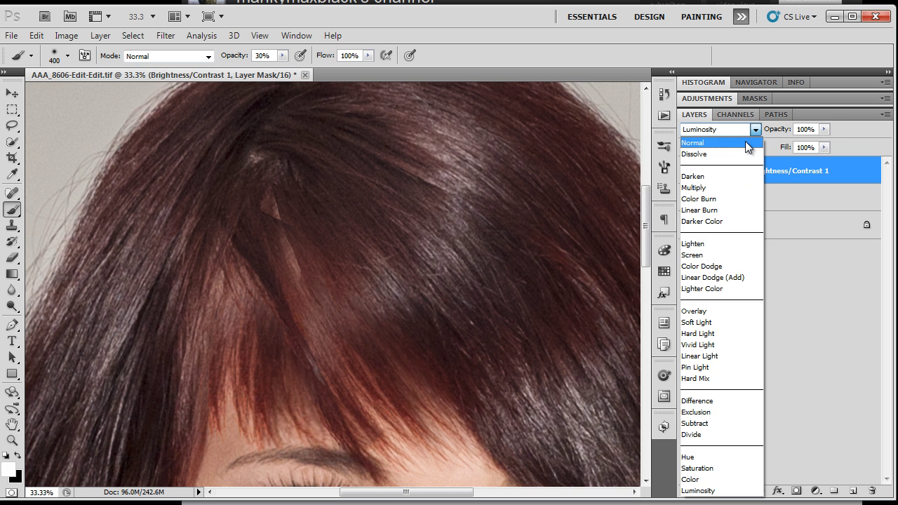
left_click(745, 143)
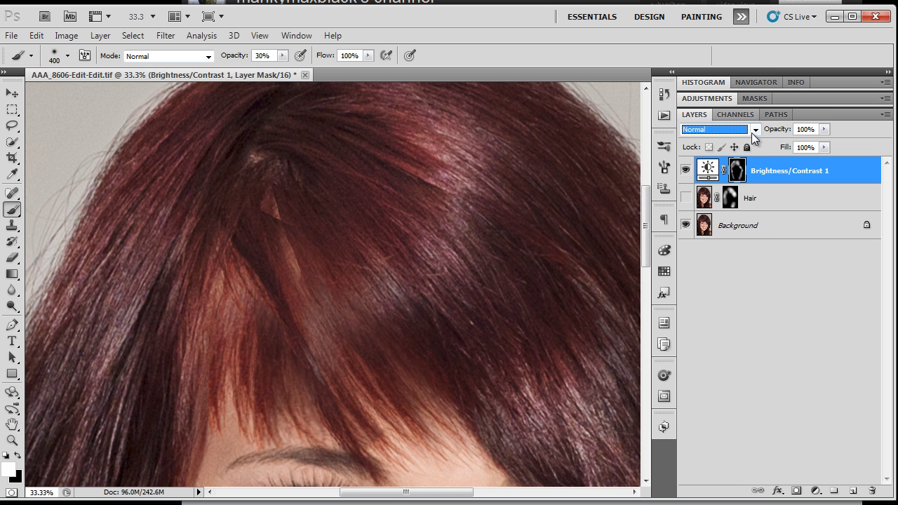
left_click(754, 130)
left_click(705, 491)
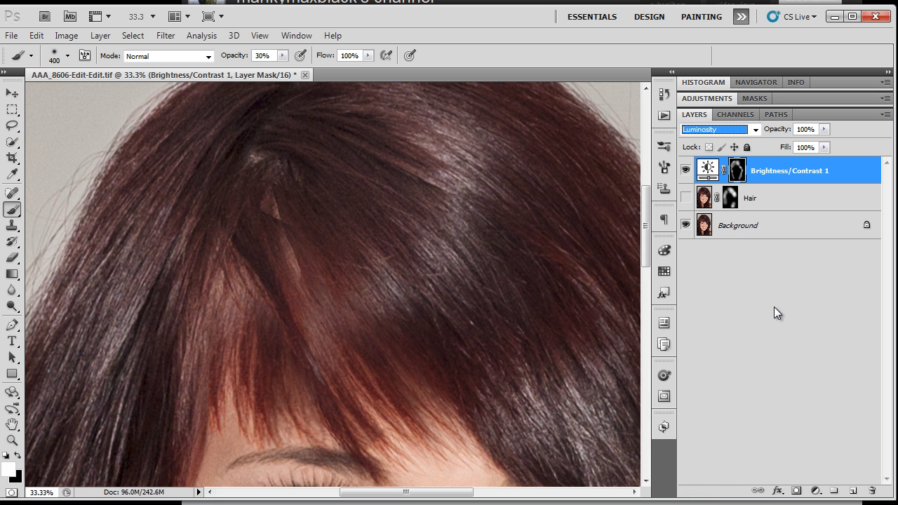
key("ctrl+0")
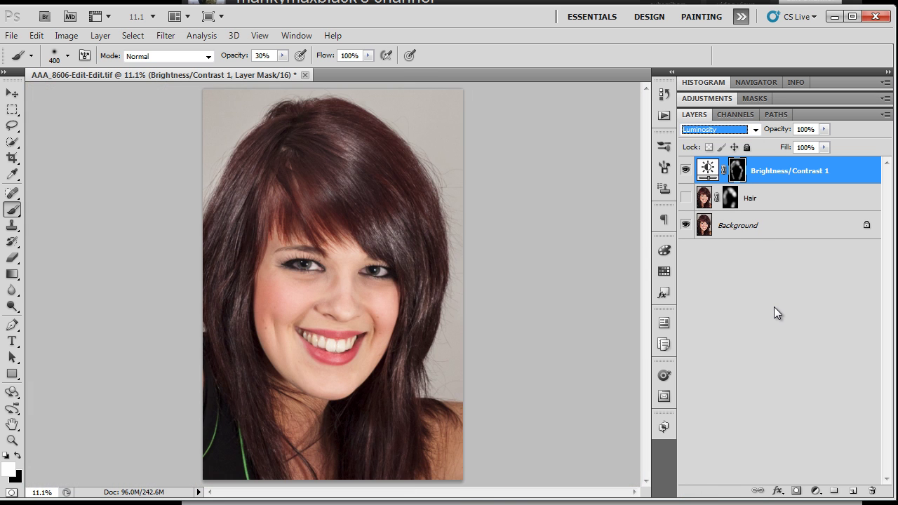
- Drag the Brightness/Contrast 1 Opacity slider down to 82%
left_click(824, 131)
mouse_move(824, 145)
left_mouse_down()
mouse_move(743, 147)
mouse_move(811, 146)
left_mouse_up()
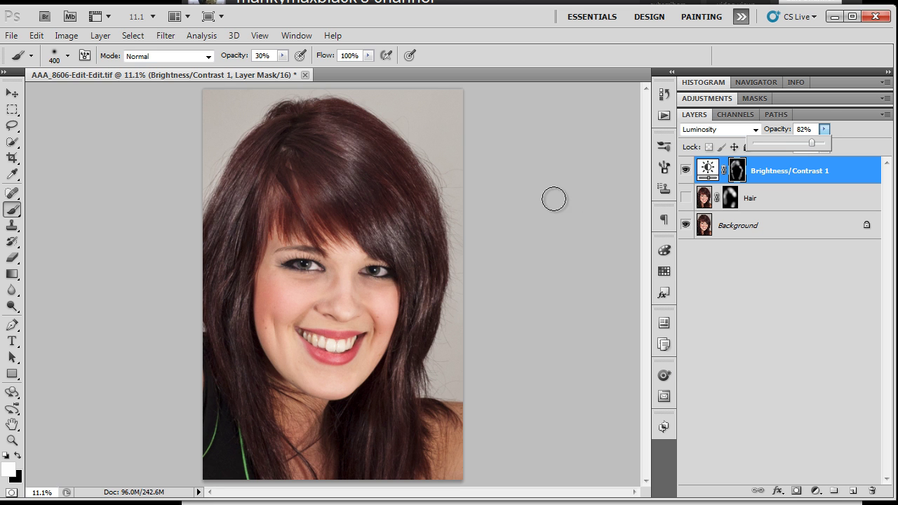
- Take a new History snapshot of the 82% Luminosity look and name it Luminosity
left_click(665, 99)
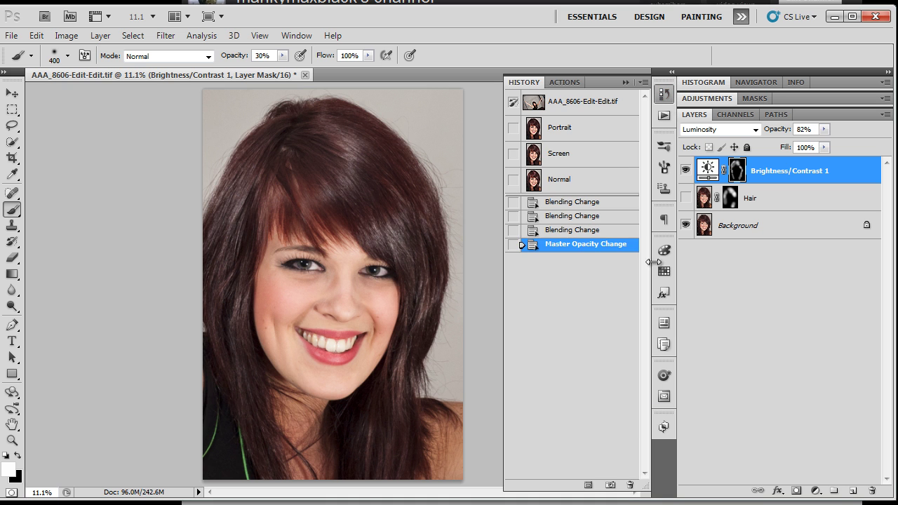
left_click(610, 485)
double_click(568, 208)
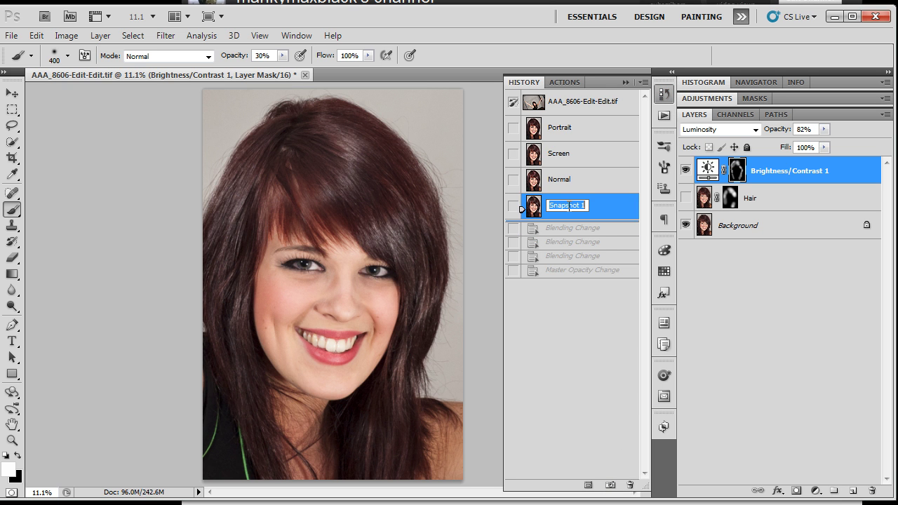
type("Luminosity")
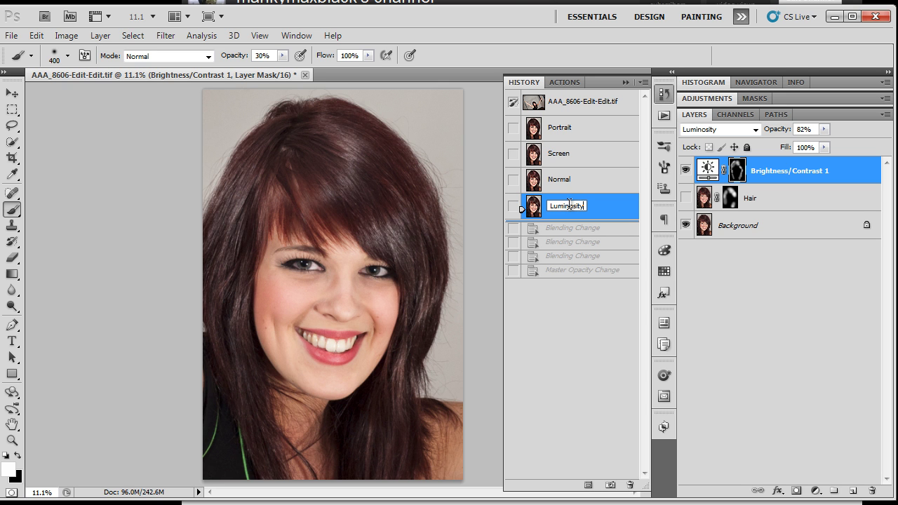
key("Return")
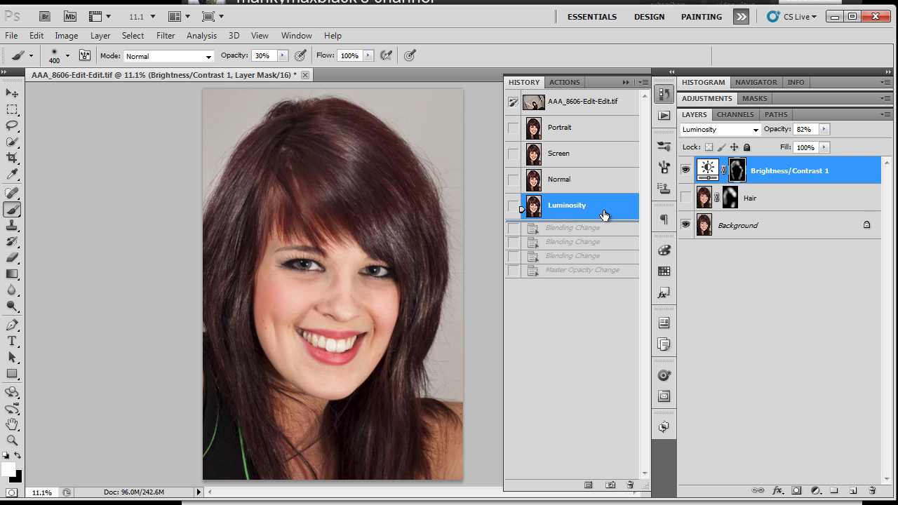
- Flip through the Portrait, Screen, Normal and Luminosity snapshots, then return to the final Master Opacity Change state
left_click(565, 131)
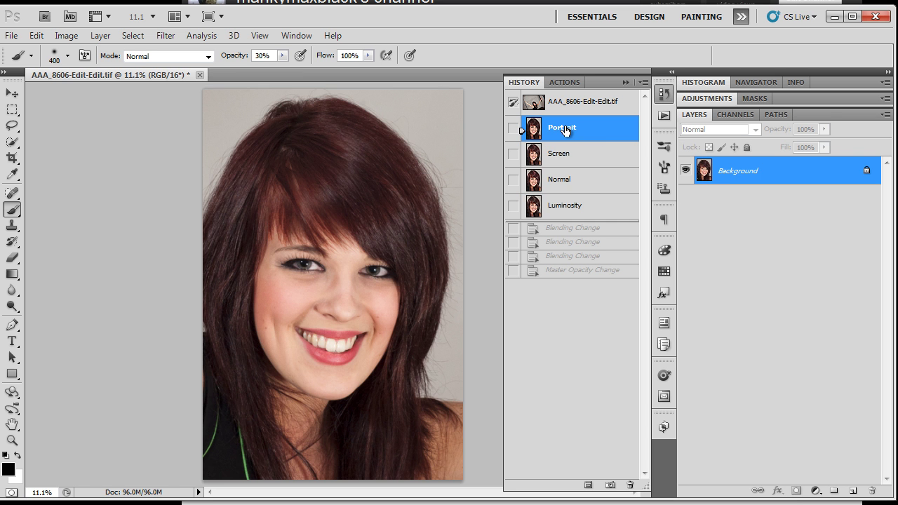
left_click(556, 158)
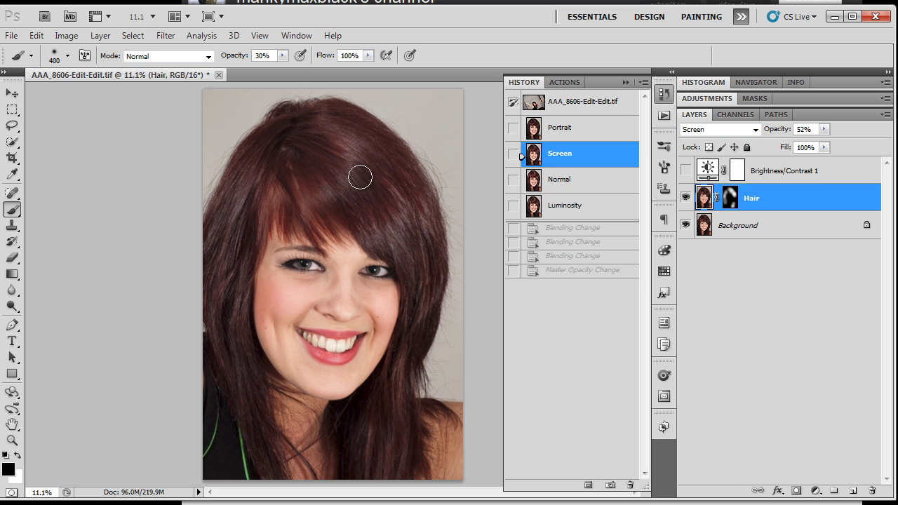
left_click(570, 183)
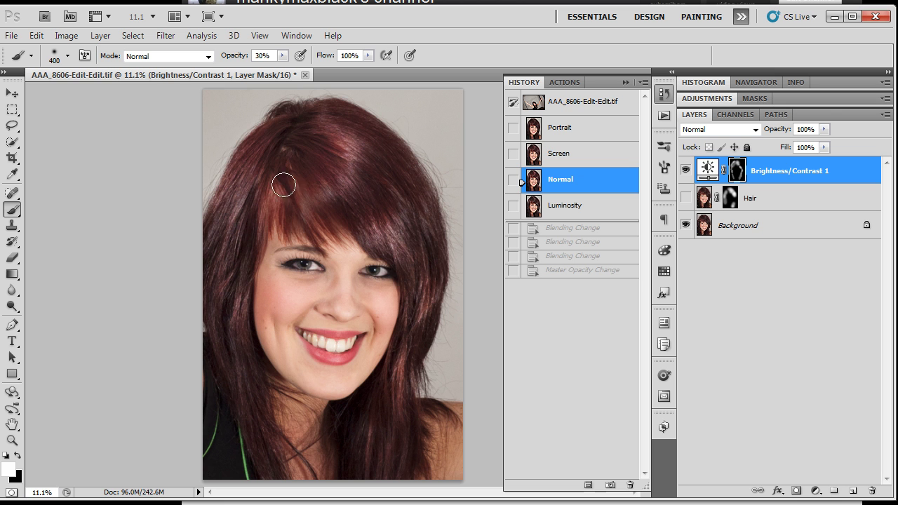
left_click(574, 206)
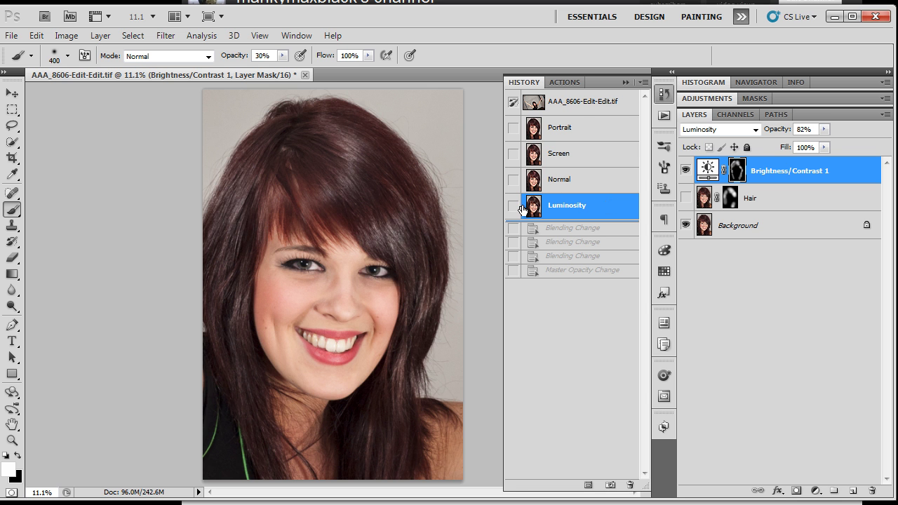
left_click(575, 125)
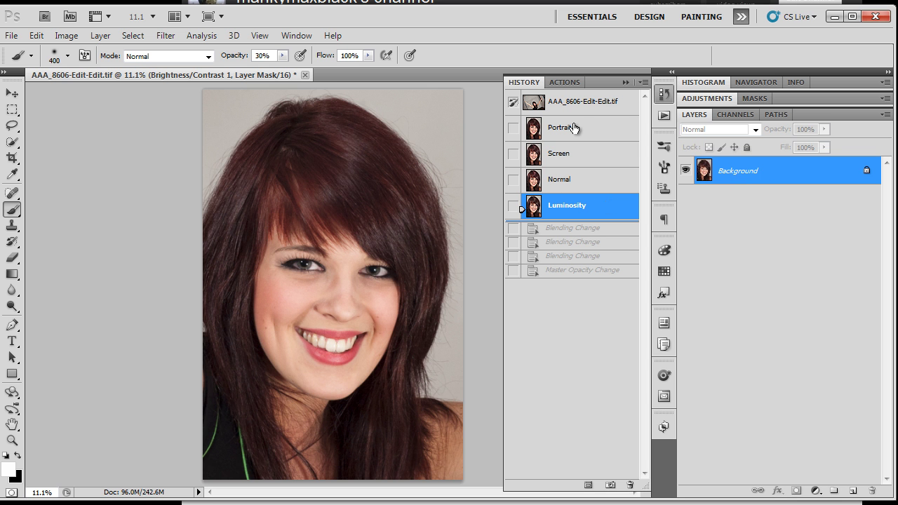
left_click(581, 208)
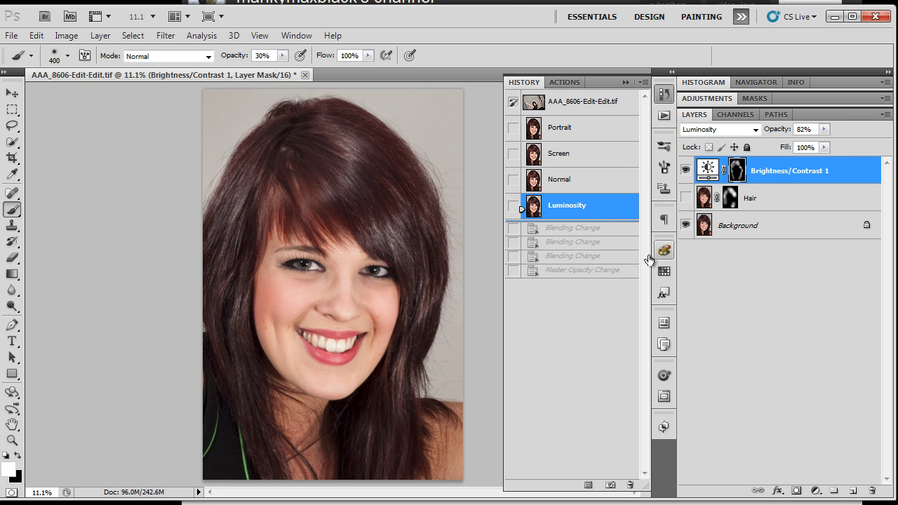
left_click(575, 275)
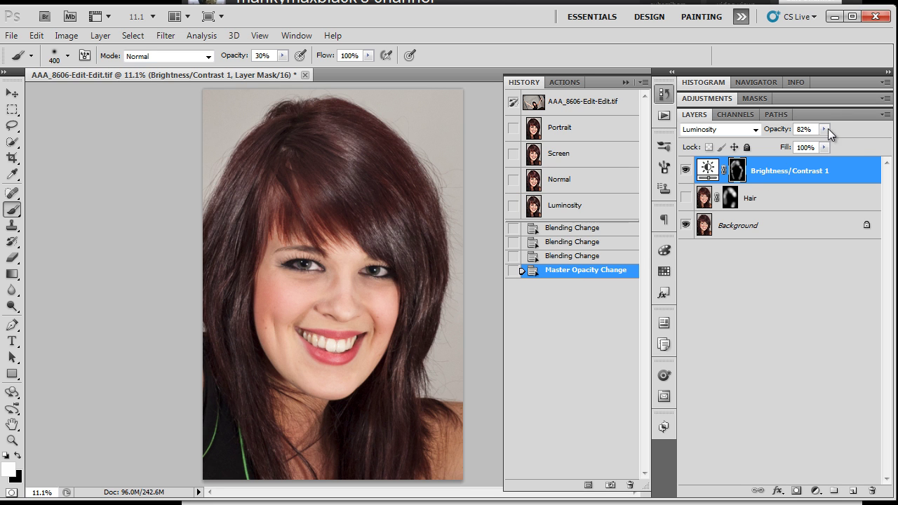
- Lower the Brightness/Contrast 1 layer's opacity from 82% to 55%
left_click(824, 129)
left_click_drag(825, 142, 804, 151)
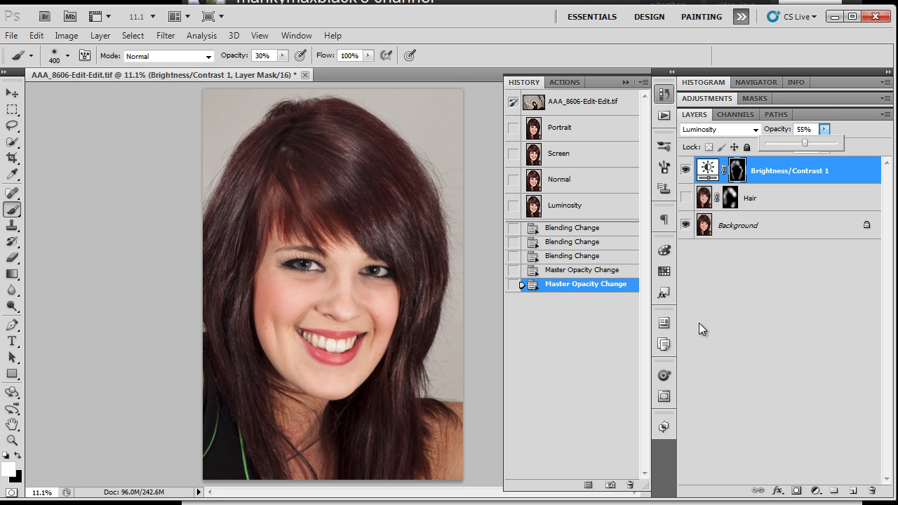